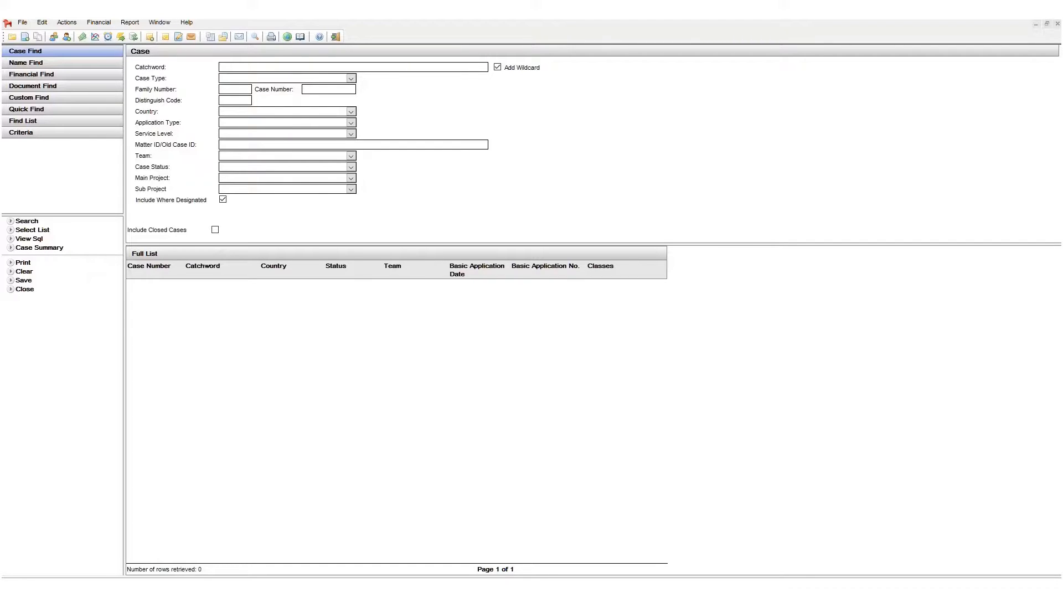
Open Document Find and search for documents whose login ID is SU
click(72, 76)
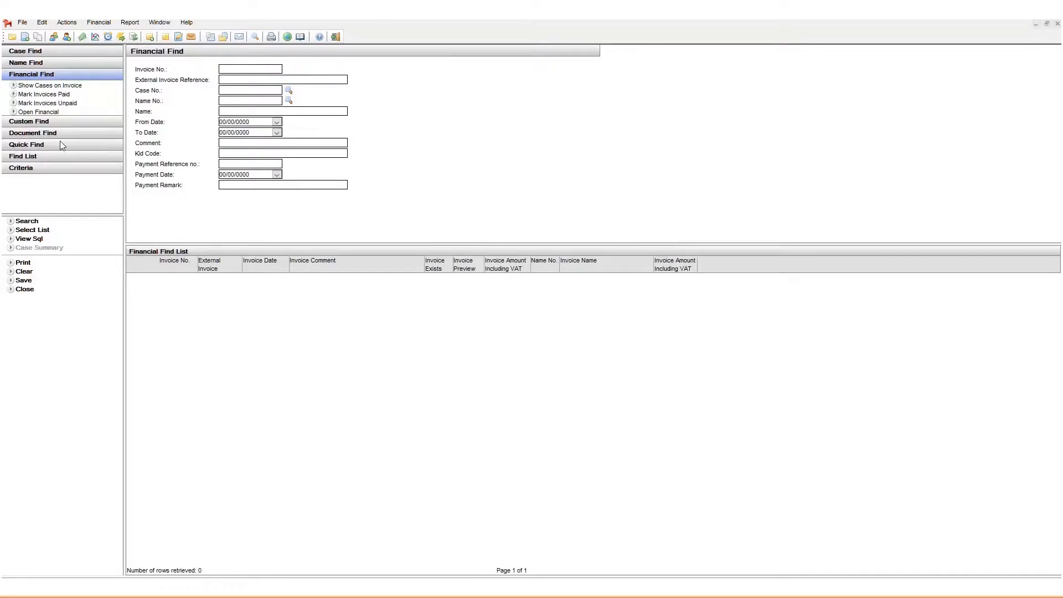
click(42, 133)
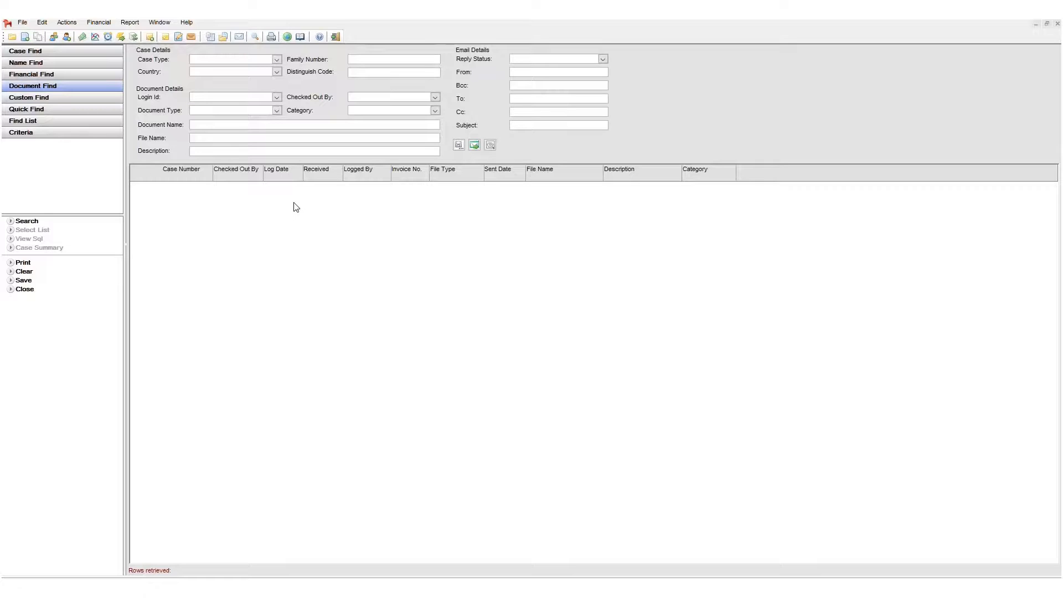
click(276, 99)
key(d)
key(d)
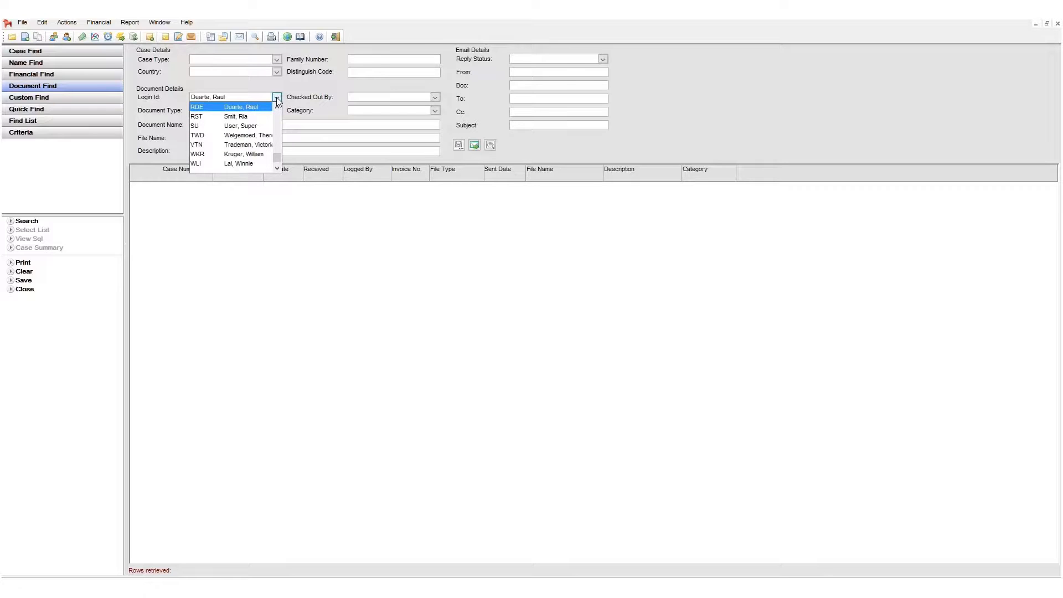
key(s)
key(s)
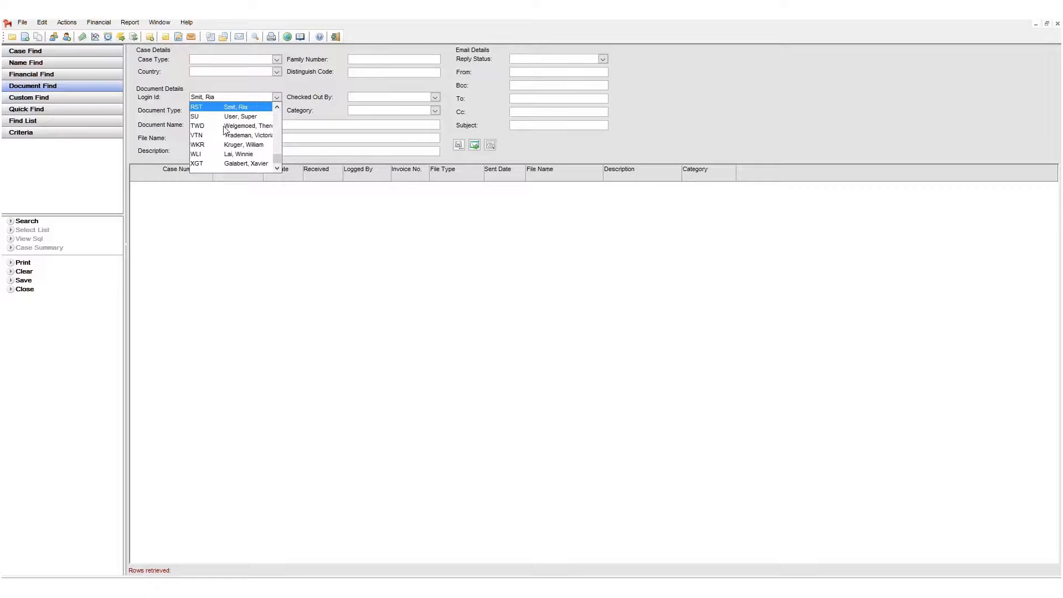
click(224, 117)
key(Return)
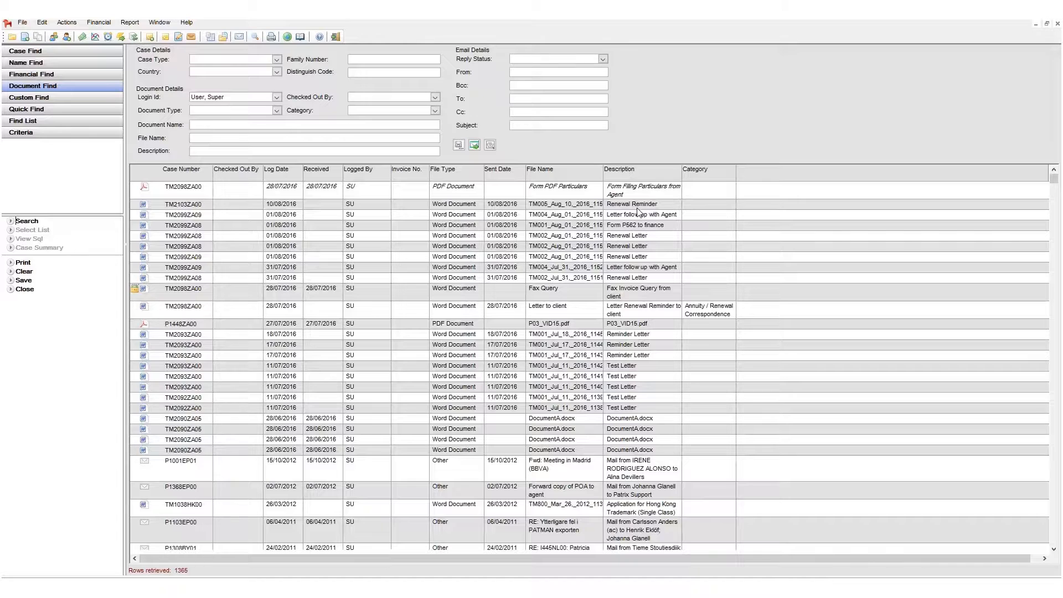
Open the Find List builder and add the Country and Basic Application Date columns to the report
click(89, 121)
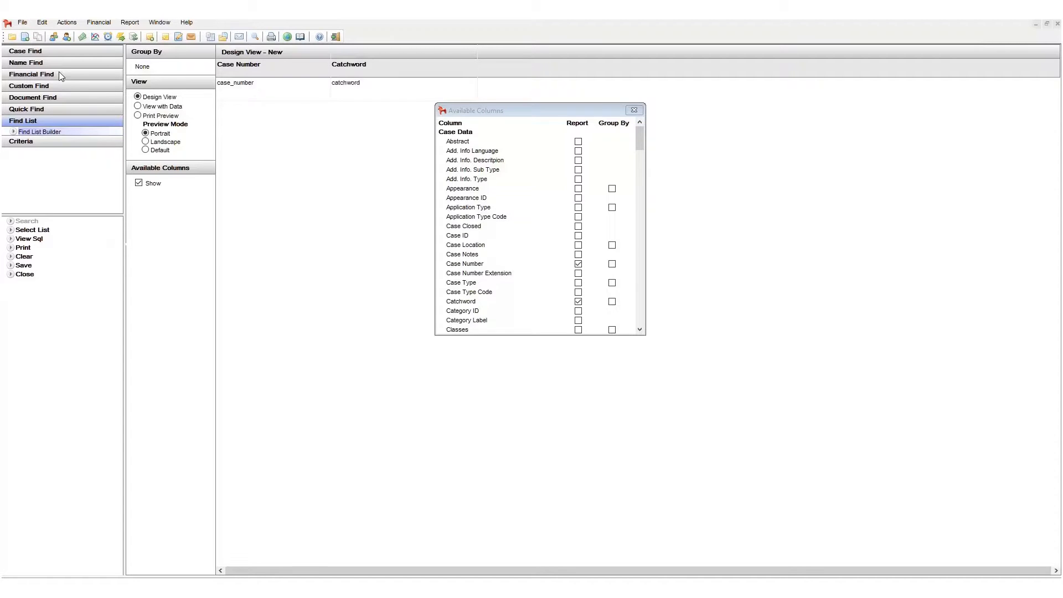
click(28, 51)
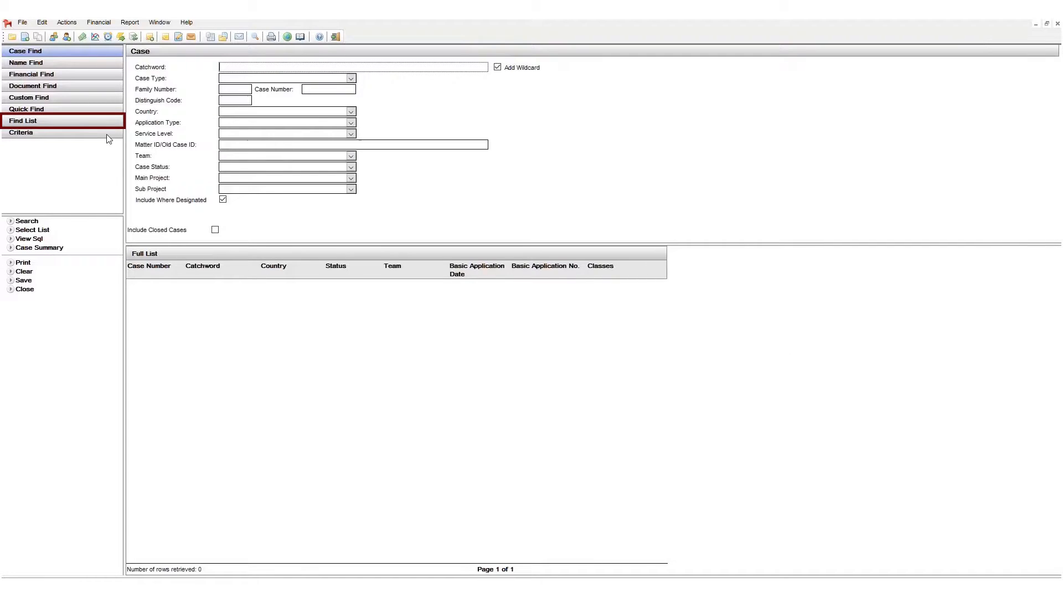
click(76, 124)
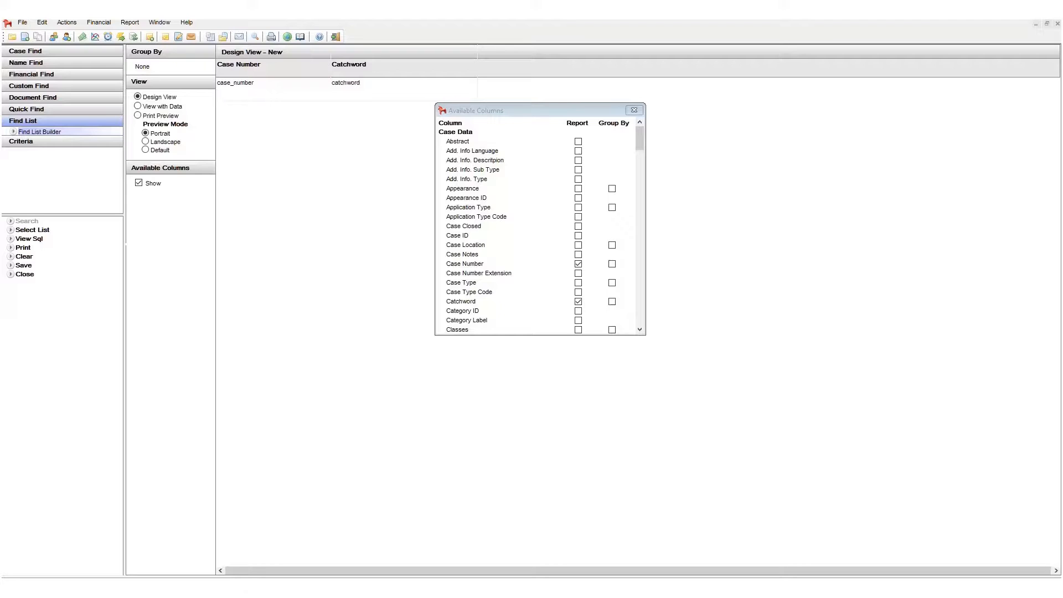
mouse_move(639, 140)
mouse_down()
mouse_move(636, 190)
mouse_move(640, 145)
mouse_up()
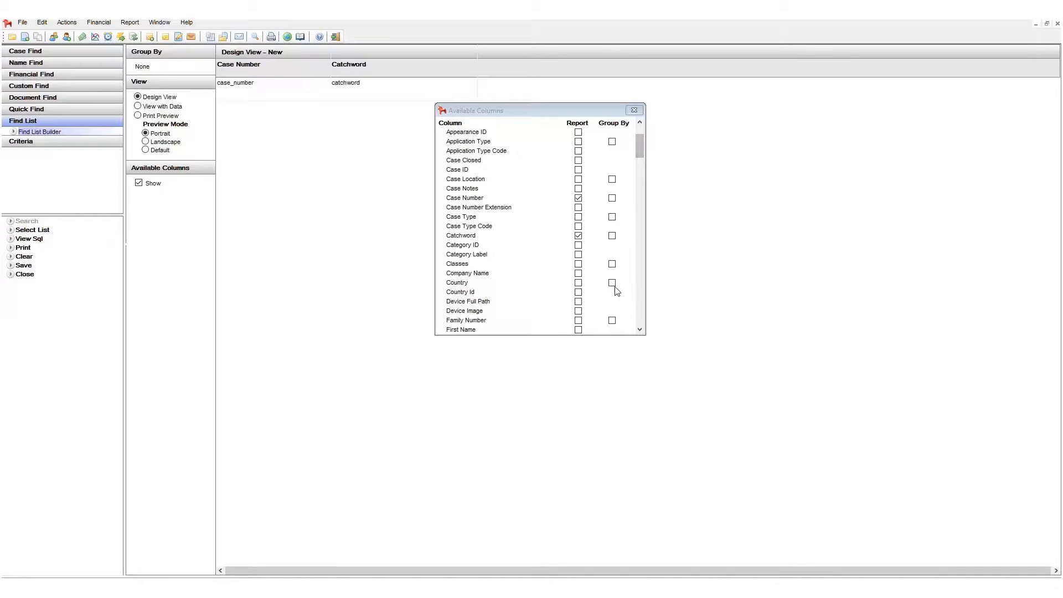
click(577, 284)
click(579, 285)
click(578, 283)
drag(640, 144, 644, 306)
click(578, 169)
drag(597, 116, 572, 180)
mouse_move(624, 55)
mouse_down()
mouse_move(568, 57)
mouse_move(614, 71)
mouse_up()
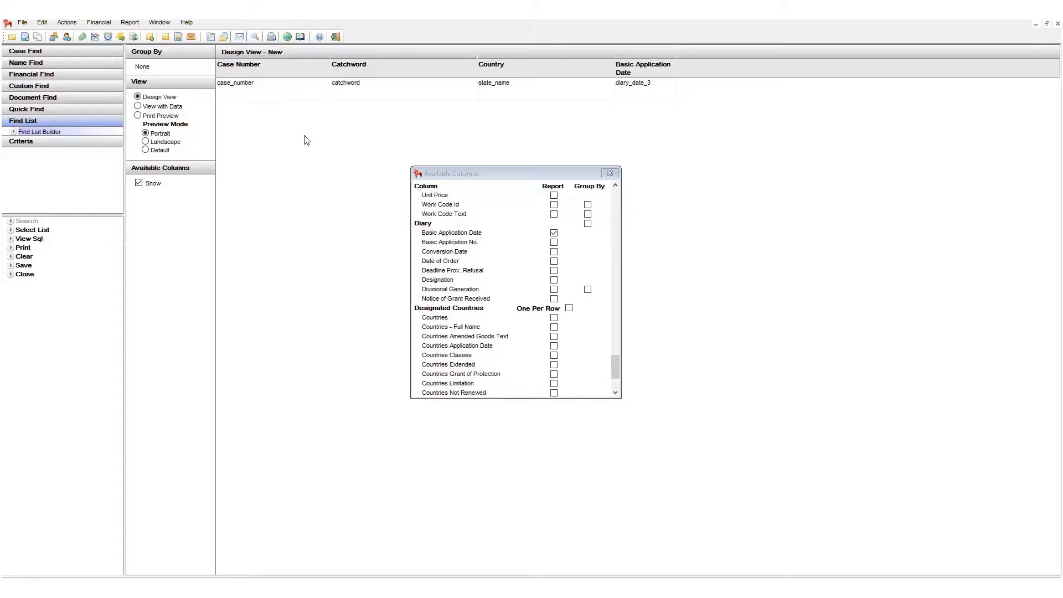
Preview the list with data and save it as MyList with the description 'Description of list', not public
click(174, 110)
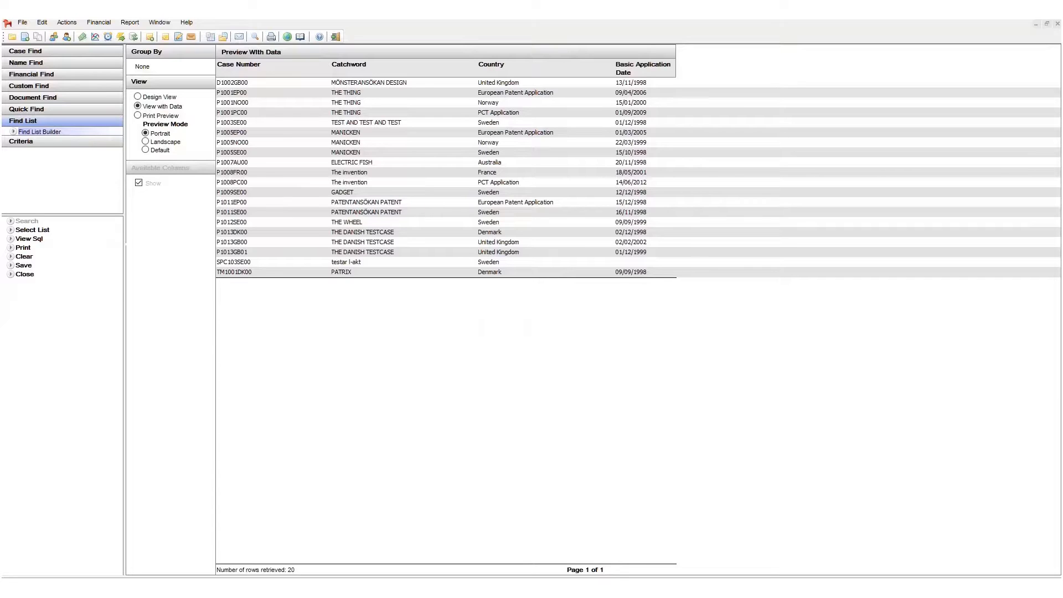
click(24, 265)
text(MyList)
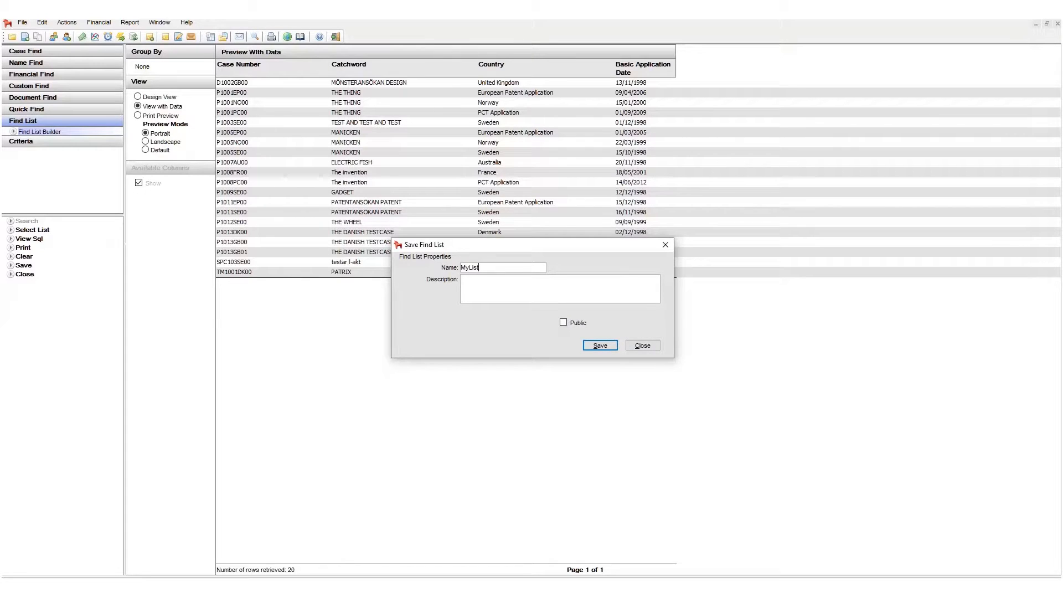
key(Tab)
text(Description of list)
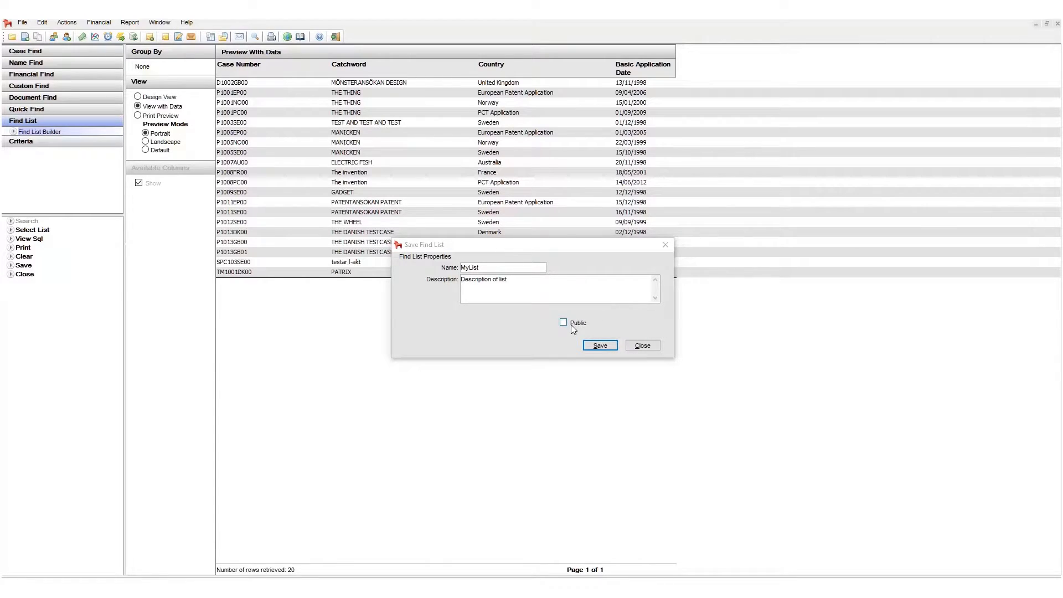
click(572, 326)
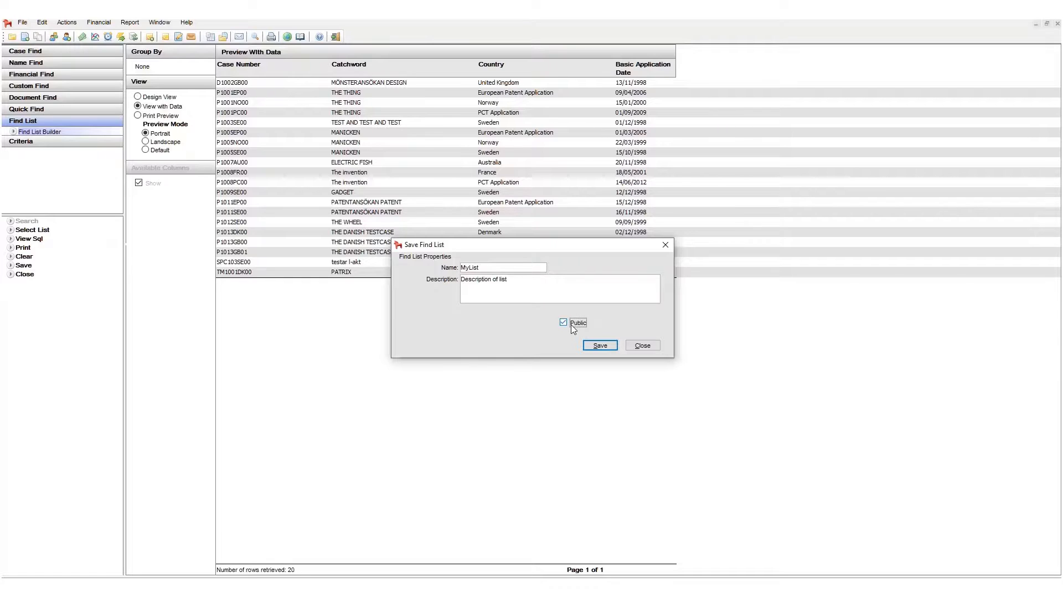
click(573, 324)
click(607, 347)
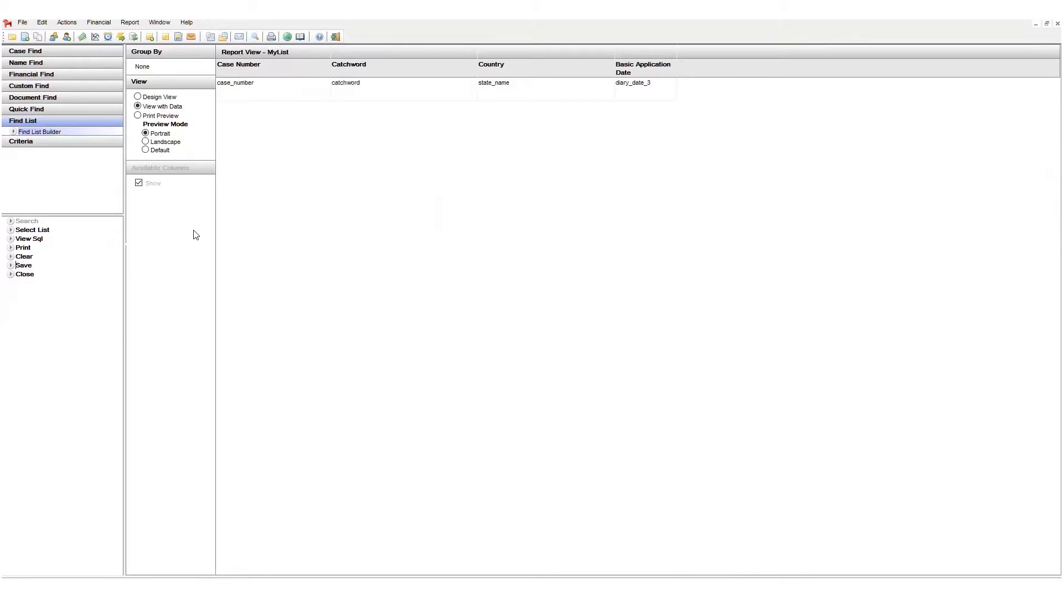
In Case Find, select and open the saved MyList result list
click(79, 51)
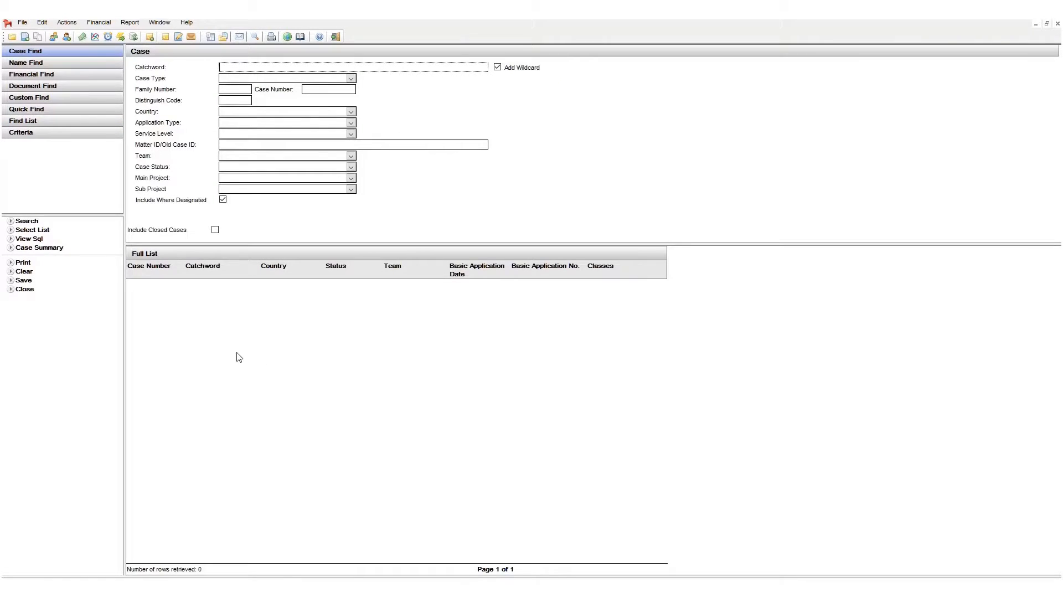
click(39, 231)
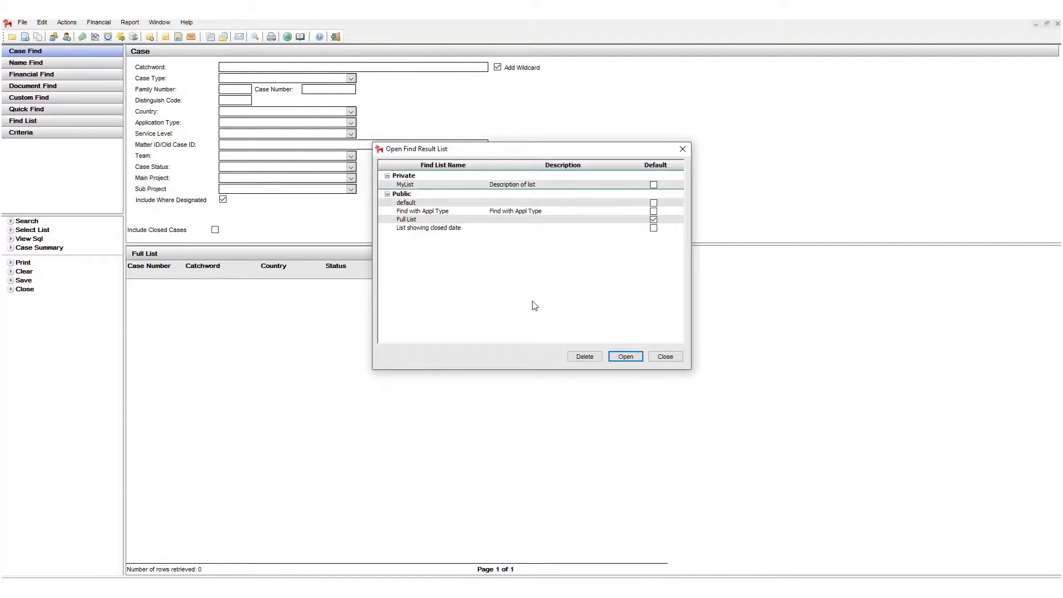
click(559, 185)
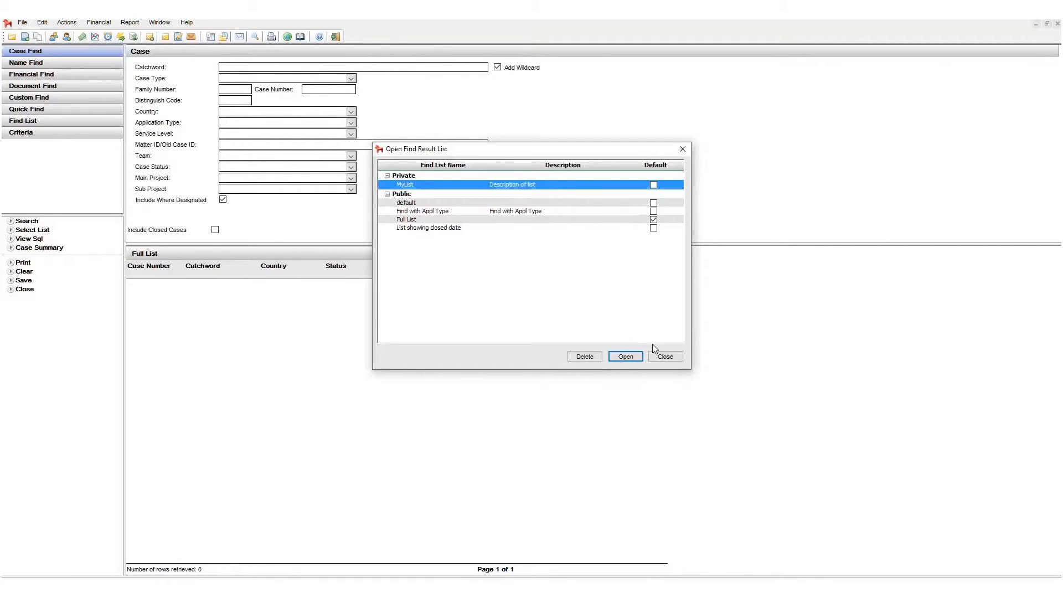
click(625, 357)
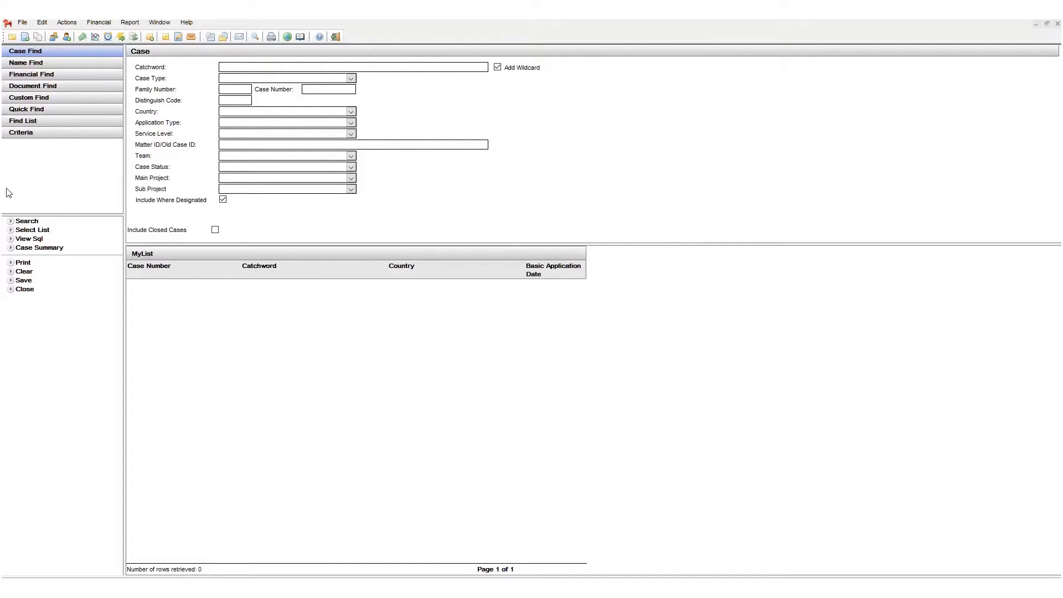
Open Criteria and set the first condition to Case Data, Case Type = TM - Trademark
click(69, 132)
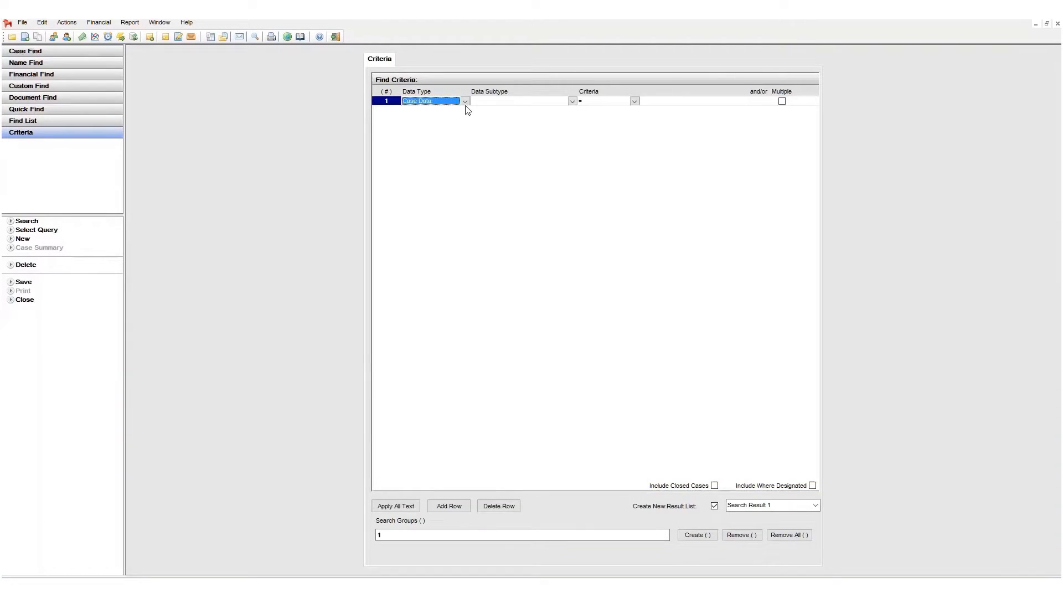
click(465, 101)
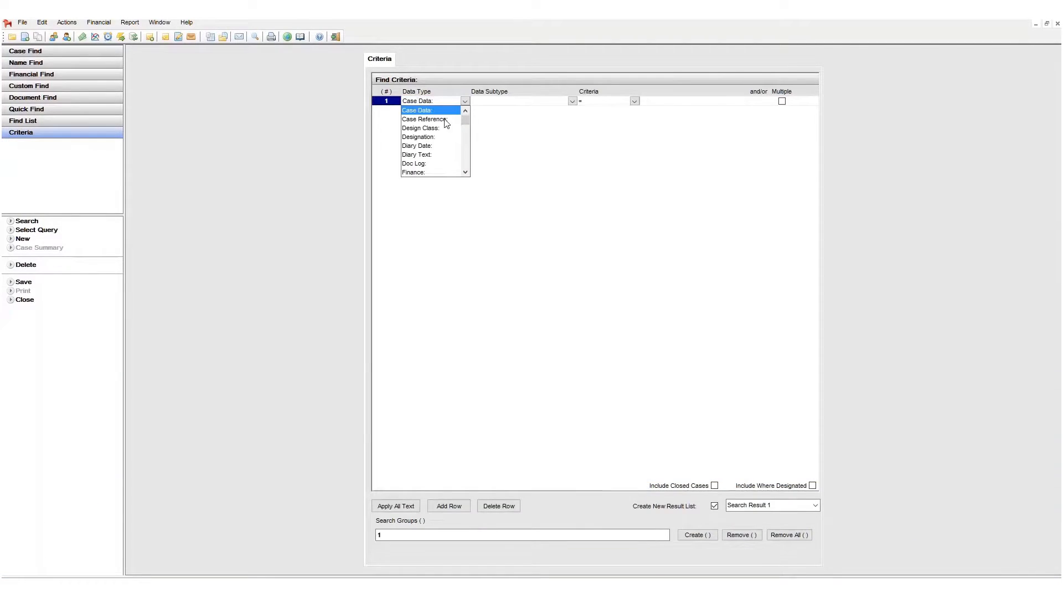
click(439, 111)
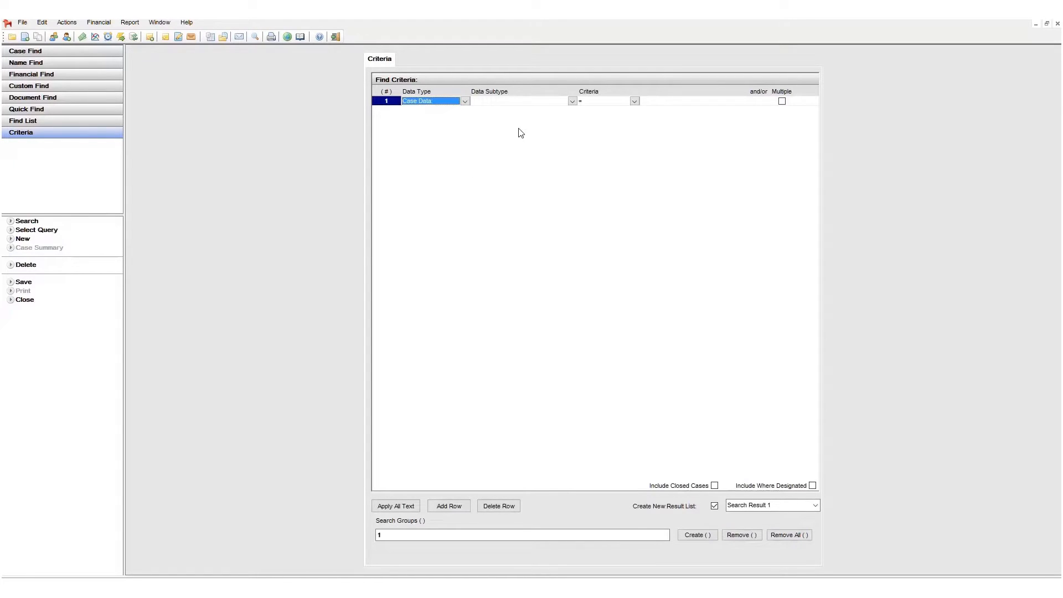
click(538, 103)
click(540, 106)
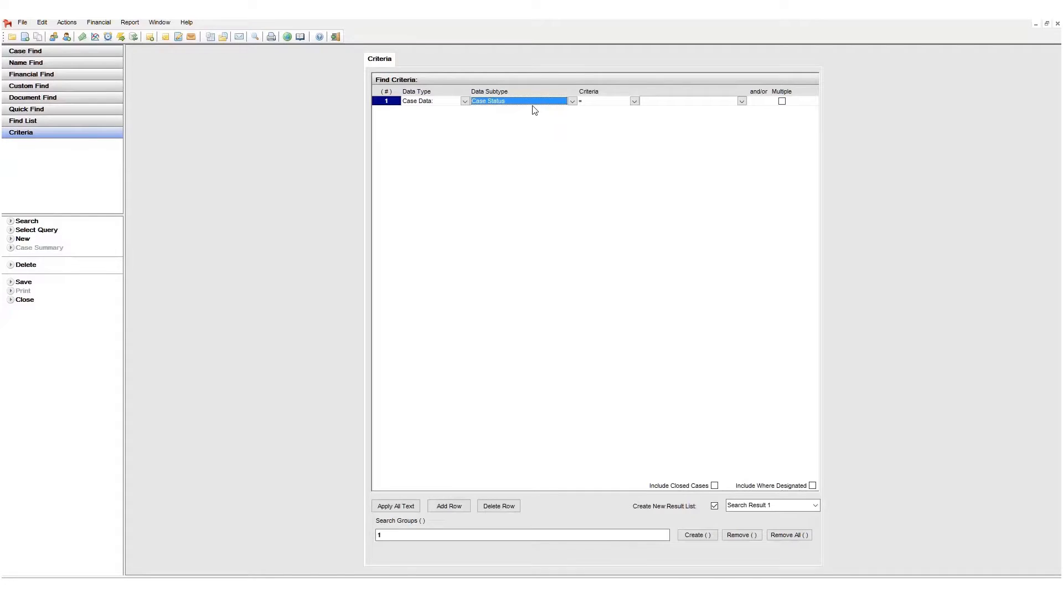
click(572, 102)
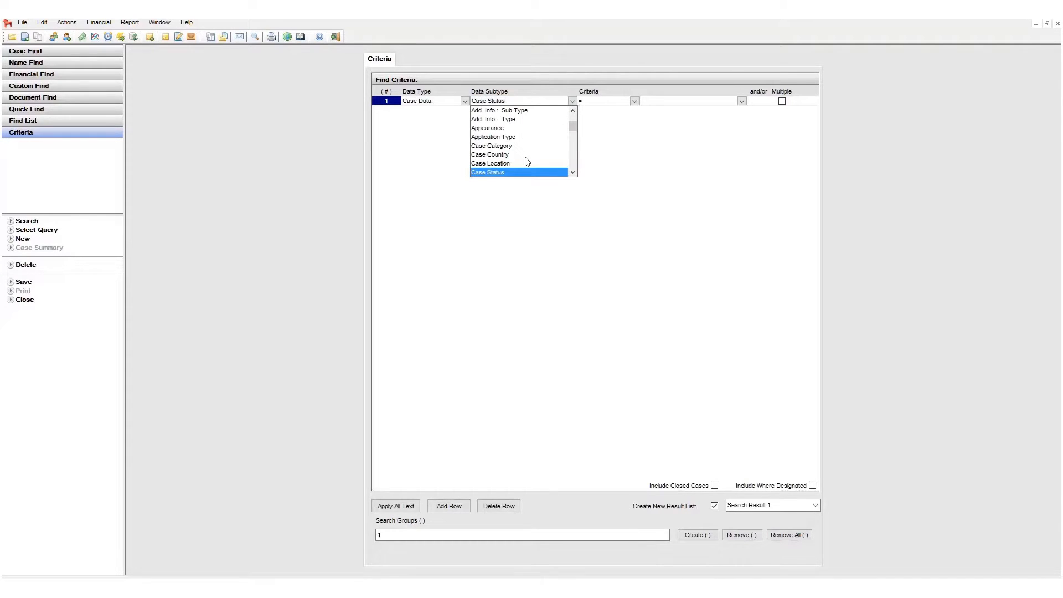
scroll(526, 161, down, 1)
click(511, 166)
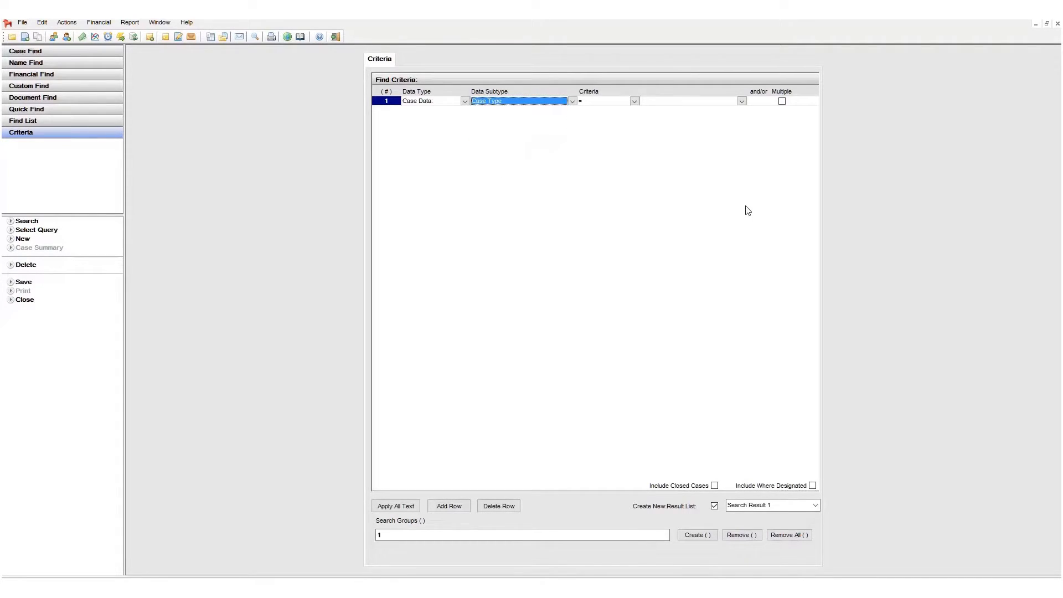
click(708, 105)
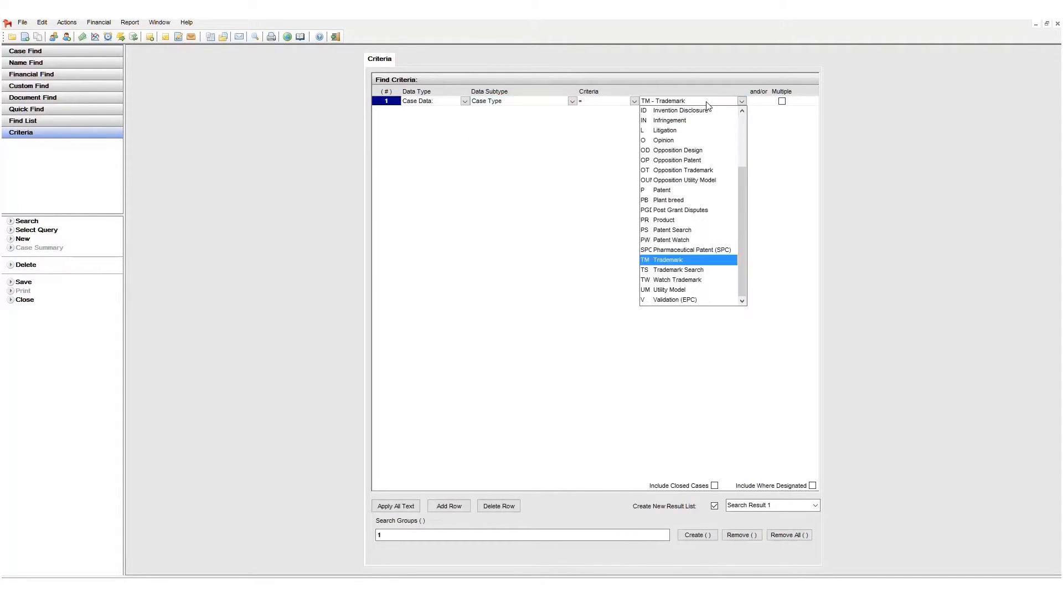
click(679, 259)
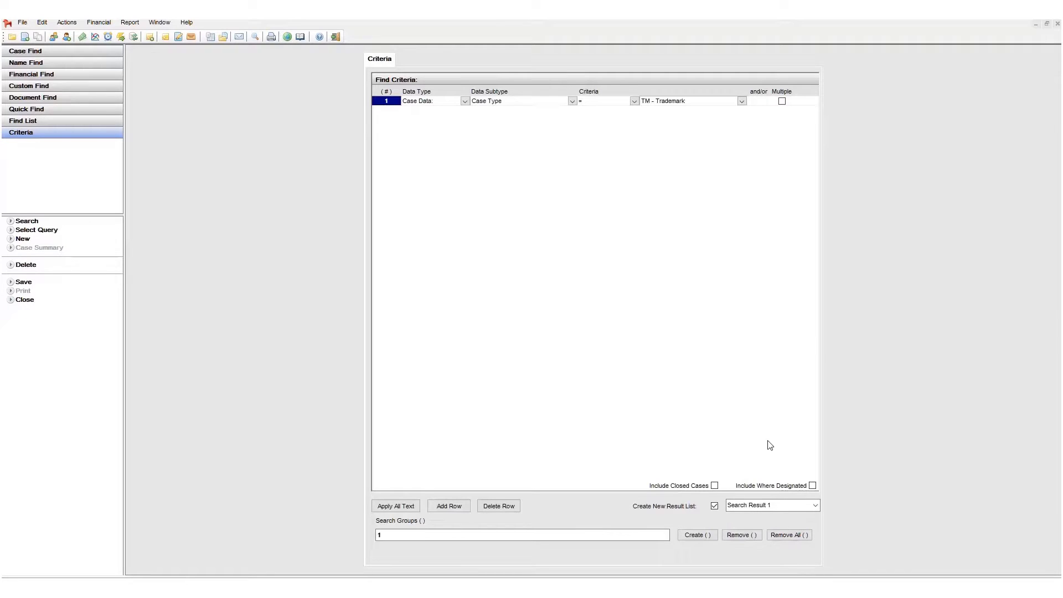
Add a second criteria row: Case Data, Case Country = South Africa
click(450, 507)
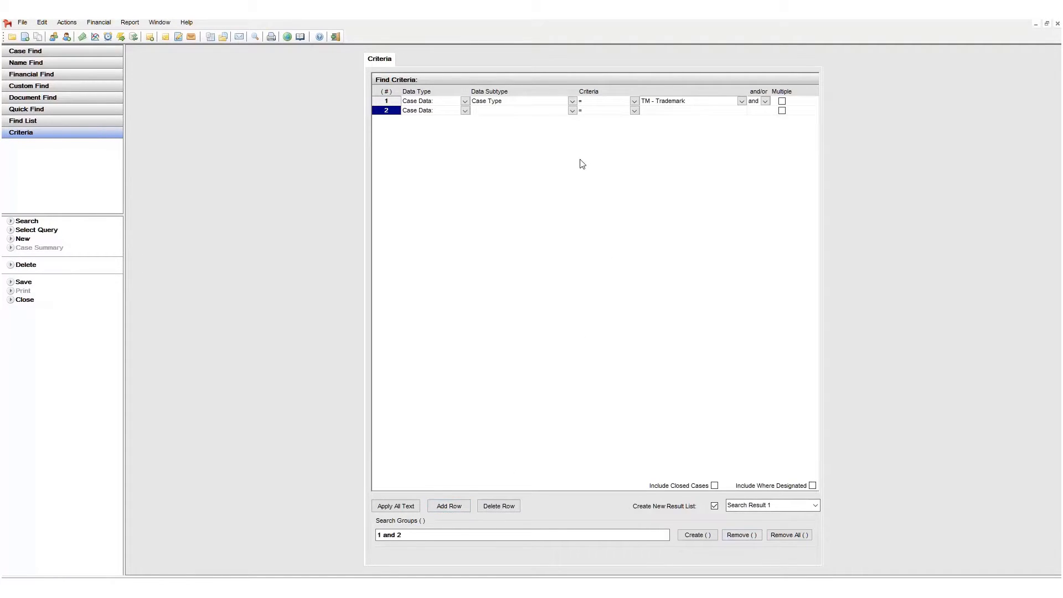
click(464, 111)
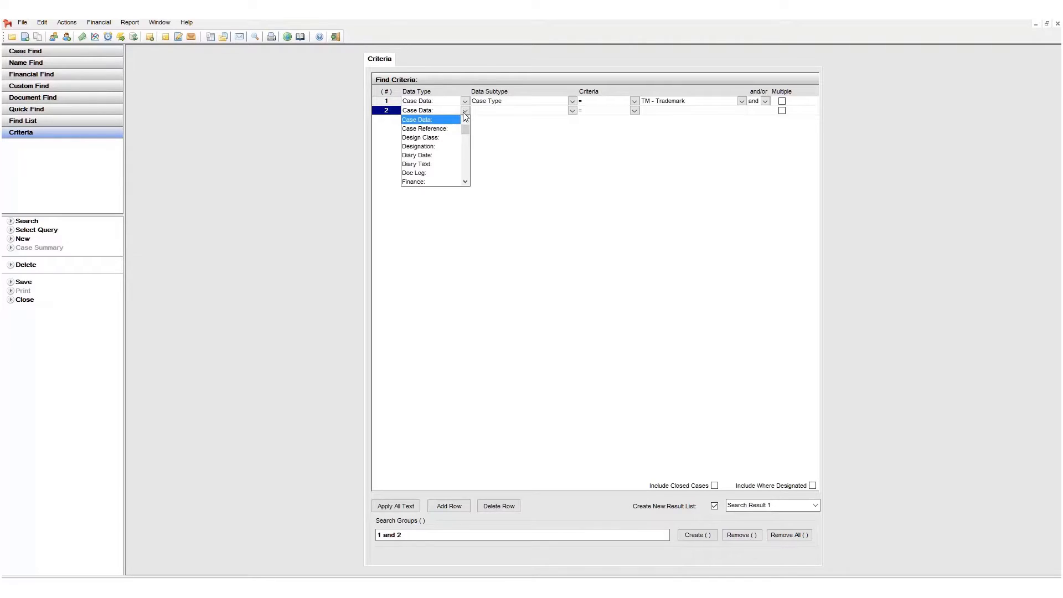
click(454, 119)
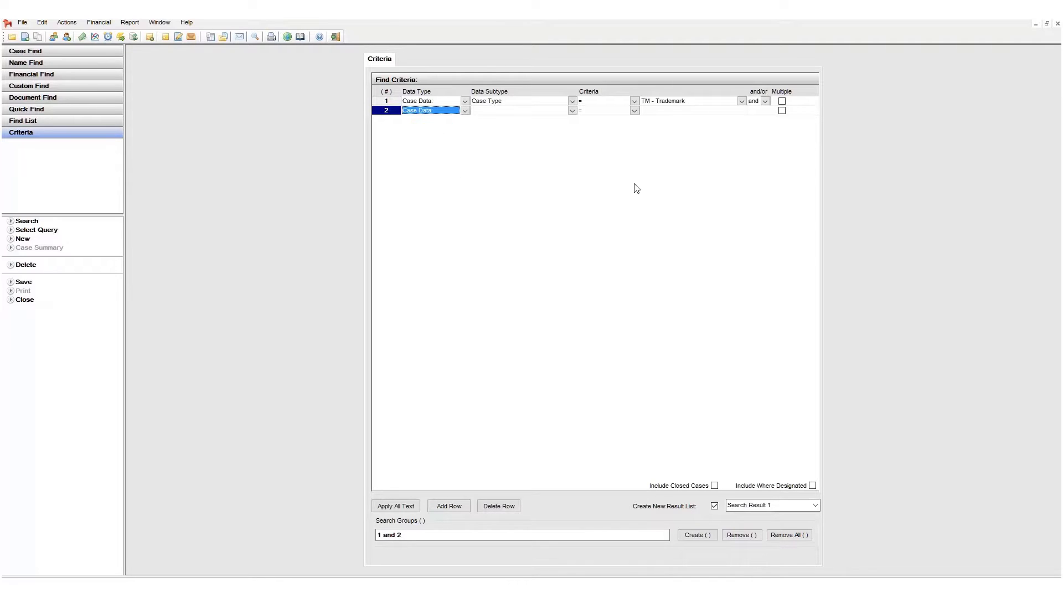
click(572, 110)
click(572, 111)
click(517, 129)
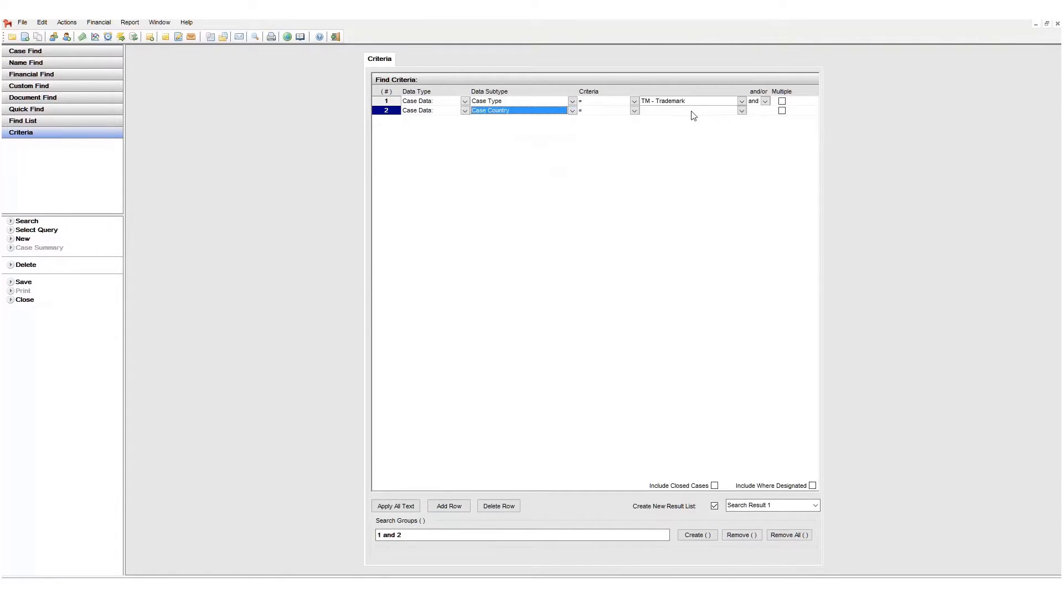
click(691, 111)
click(686, 226)
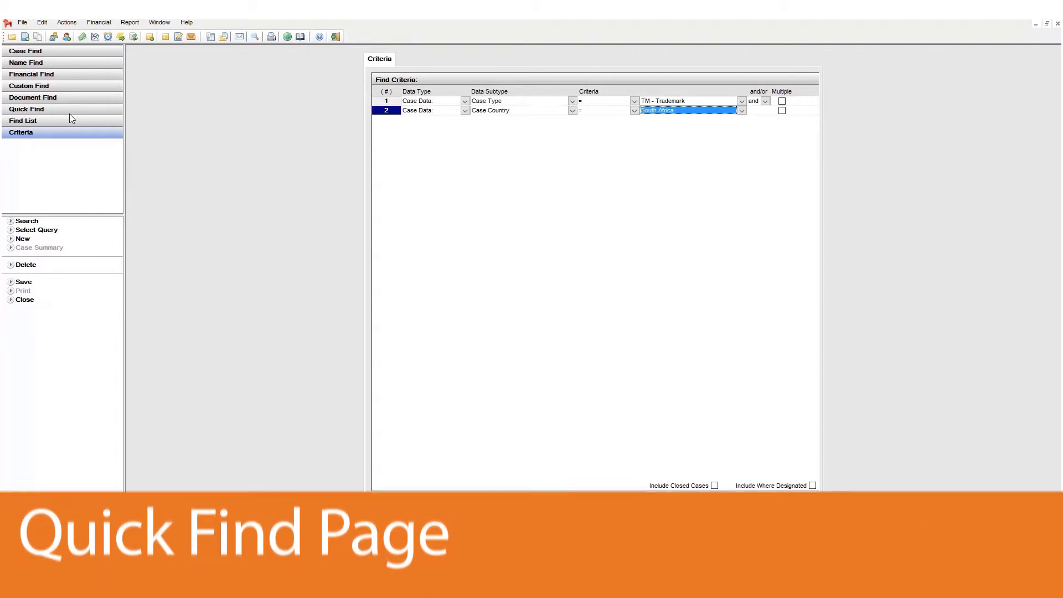
Open the Quick Find page and its Diary search form
click(69, 113)
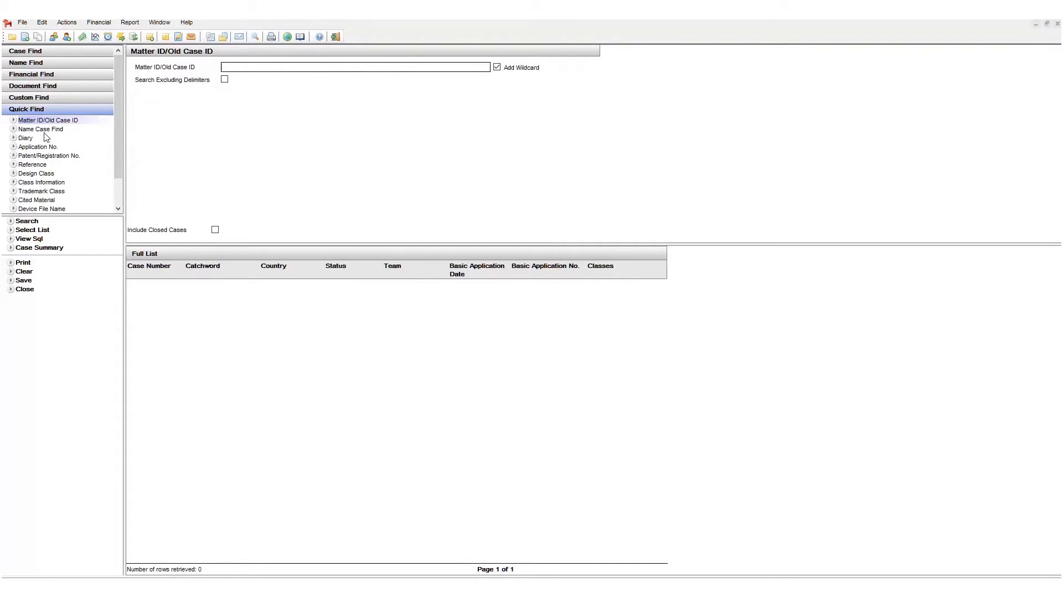
click(25, 138)
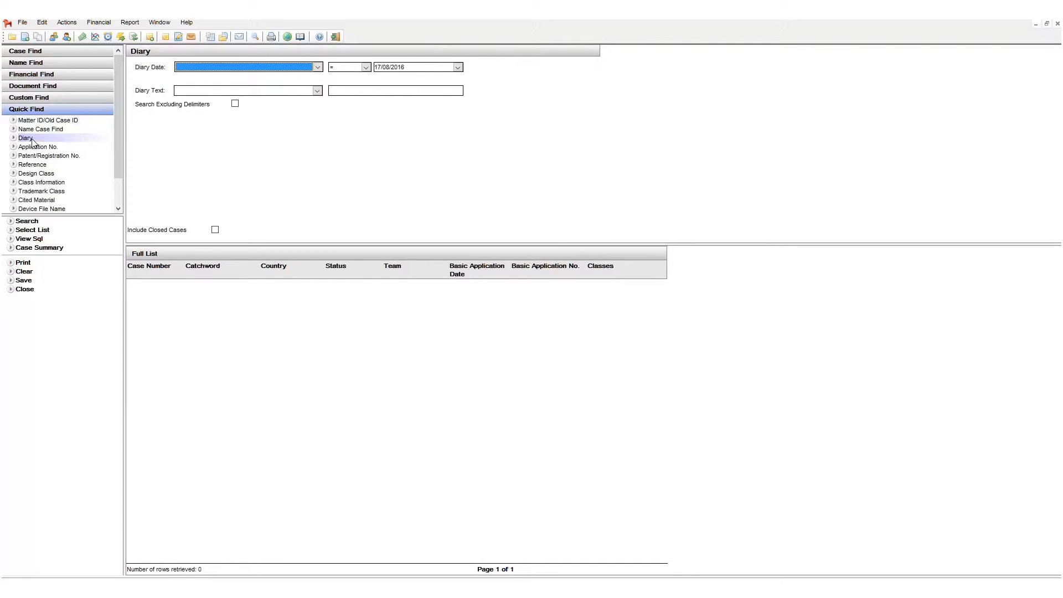
Search Quick Find Diary for the 371 Application Date equal to 01/06/2015
click(318, 67)
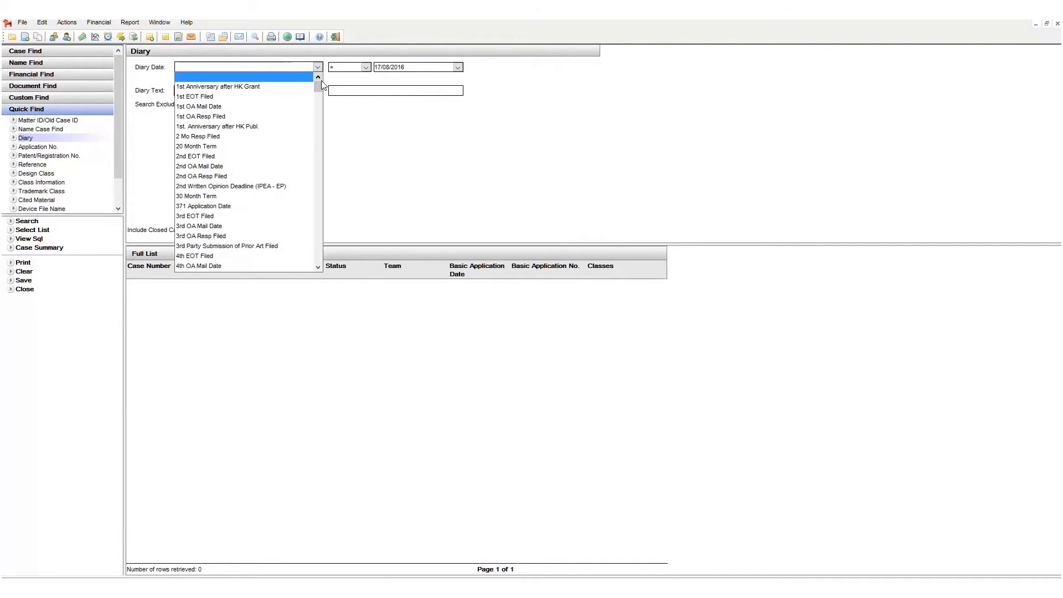
click(234, 208)
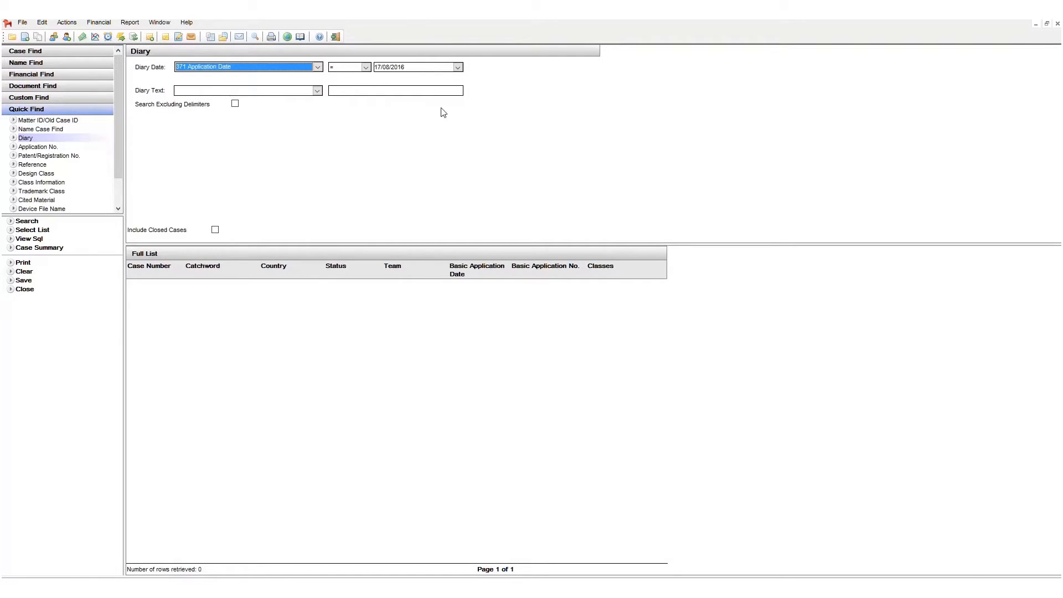
click(413, 69)
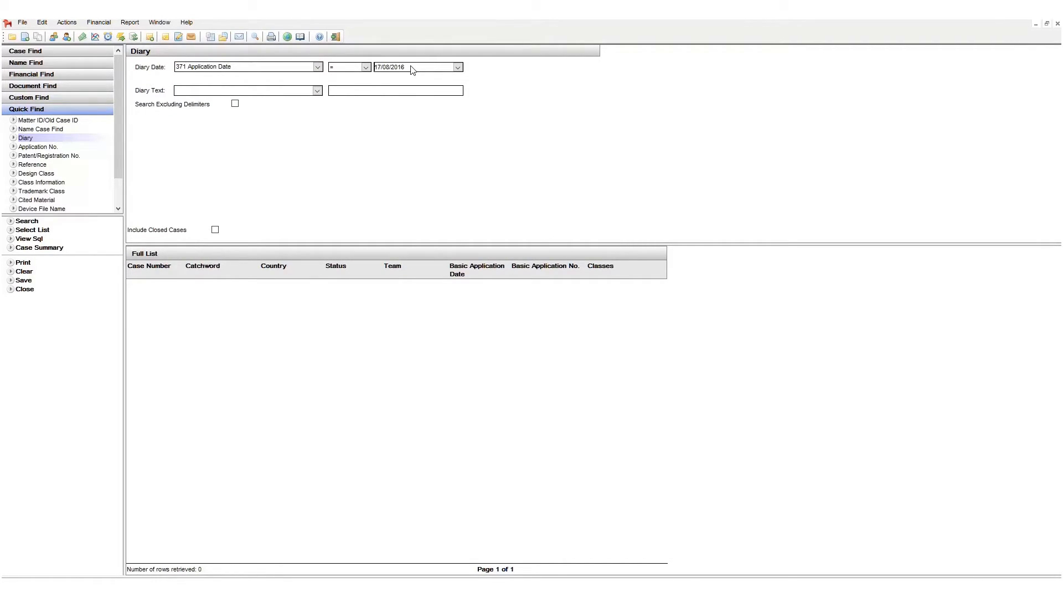
text(01)
click(33, 220)
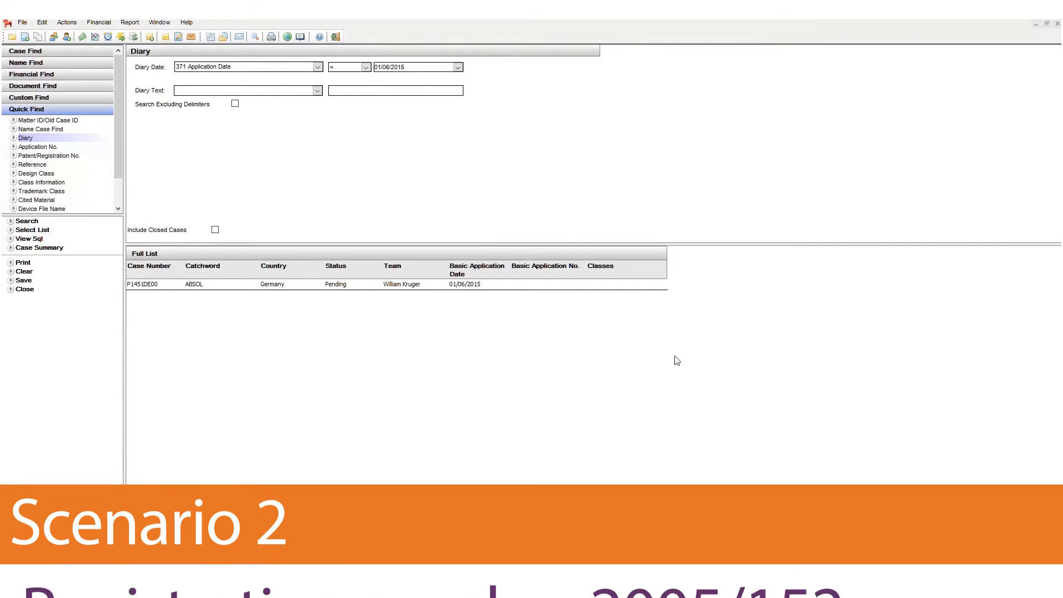
Clear the form and search Diary Text by Registration No. for 2005/152
click(27, 272)
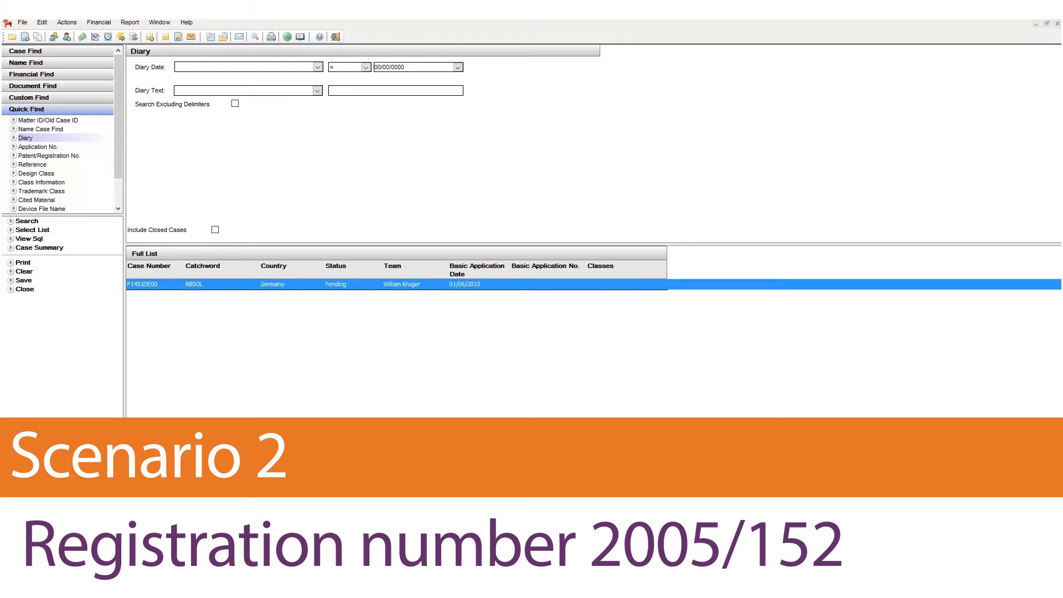
click(285, 94)
key(r)
key(r)
key(r)
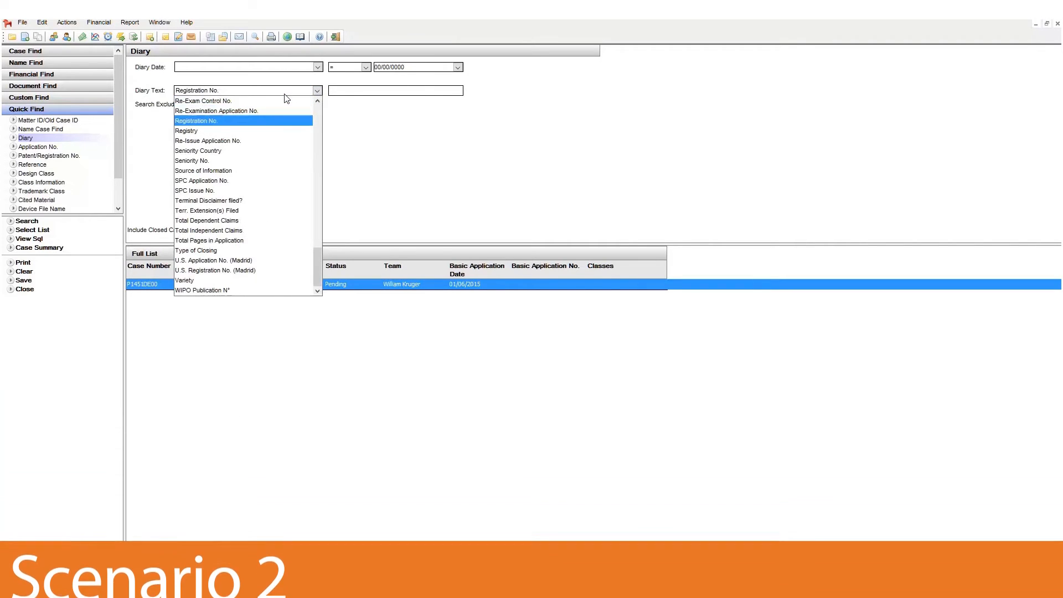
click(216, 123)
click(358, 91)
text(2005/152)
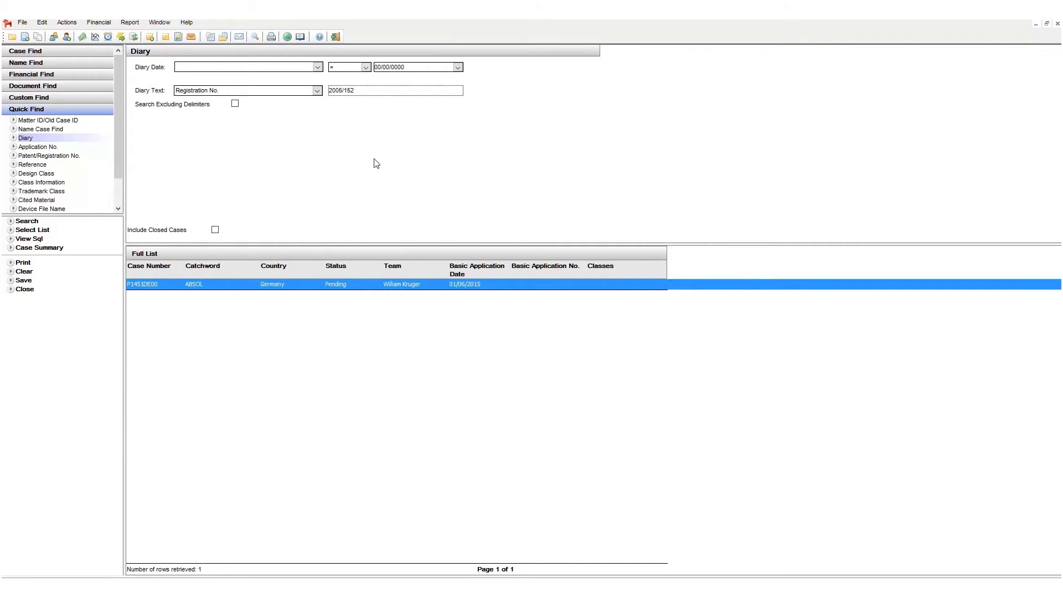
click(27, 222)
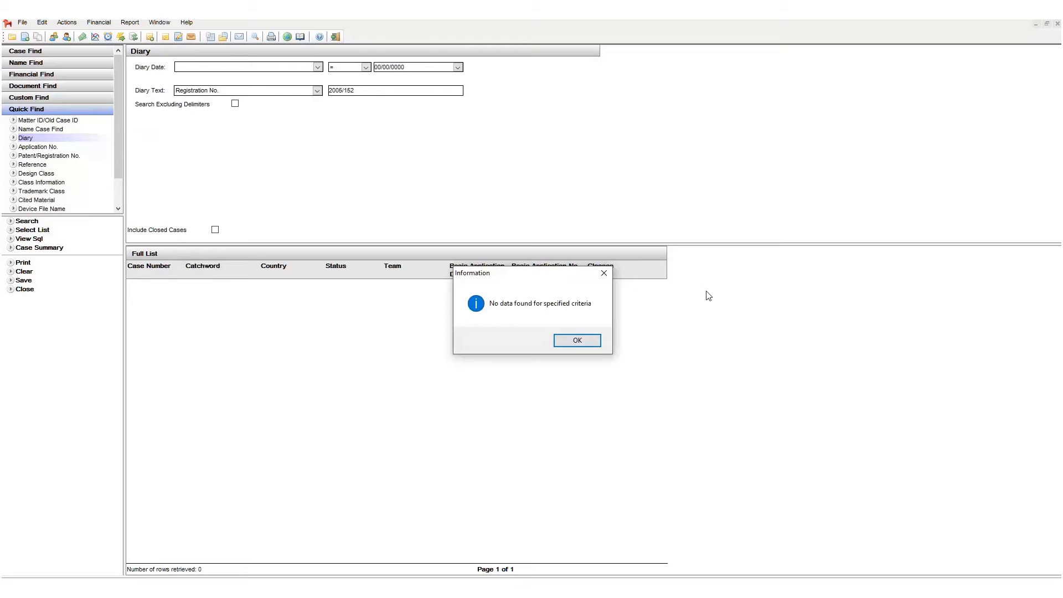
Dismiss the message, include closed cases and run the registration number search again
click(588, 340)
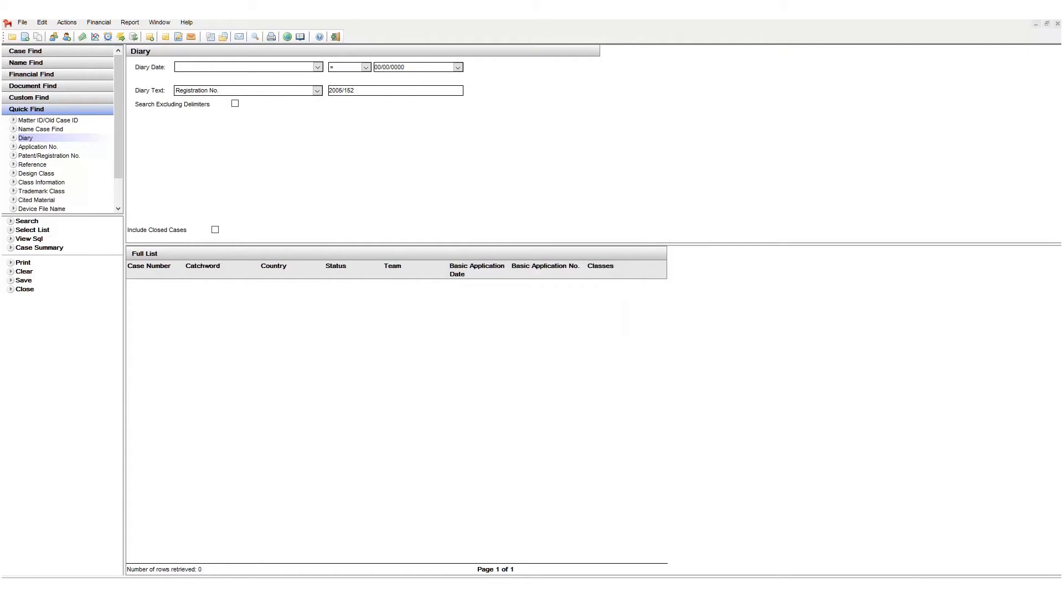
click(214, 229)
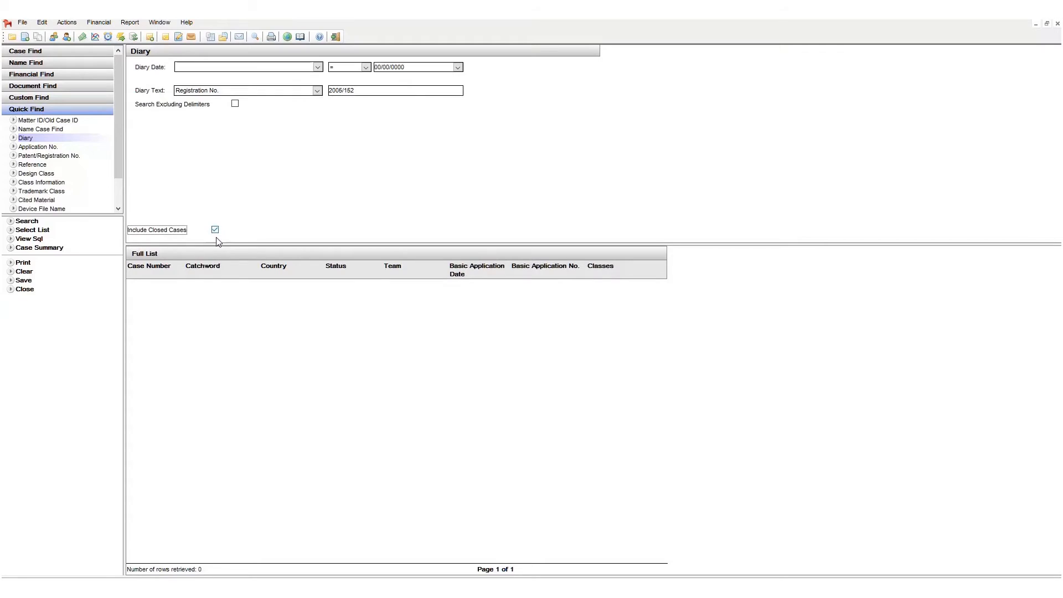
click(28, 222)
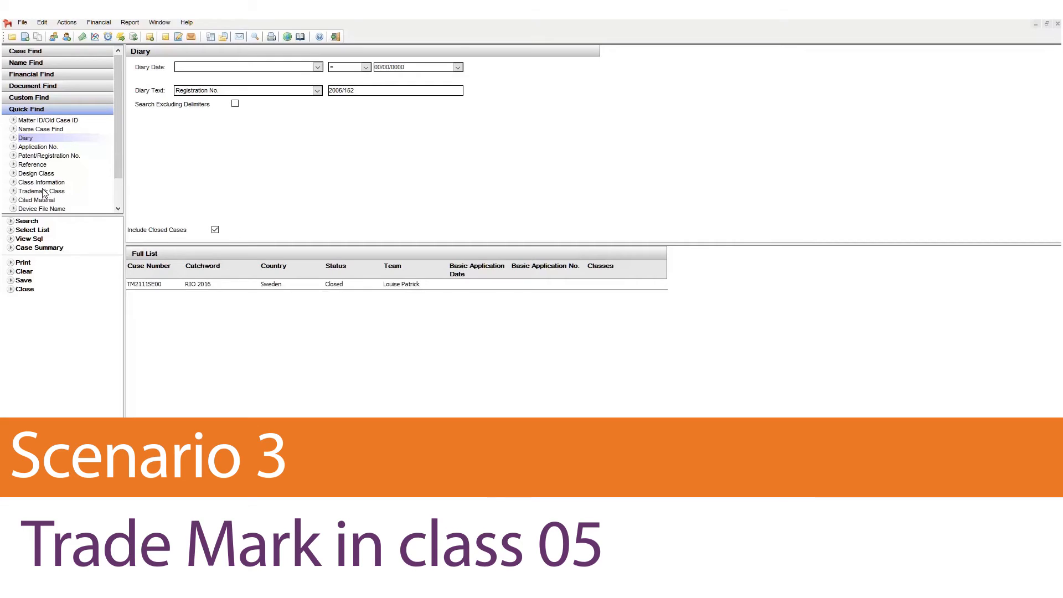
Open Trademark Class quick find, search for class 05 and browse the results
click(44, 192)
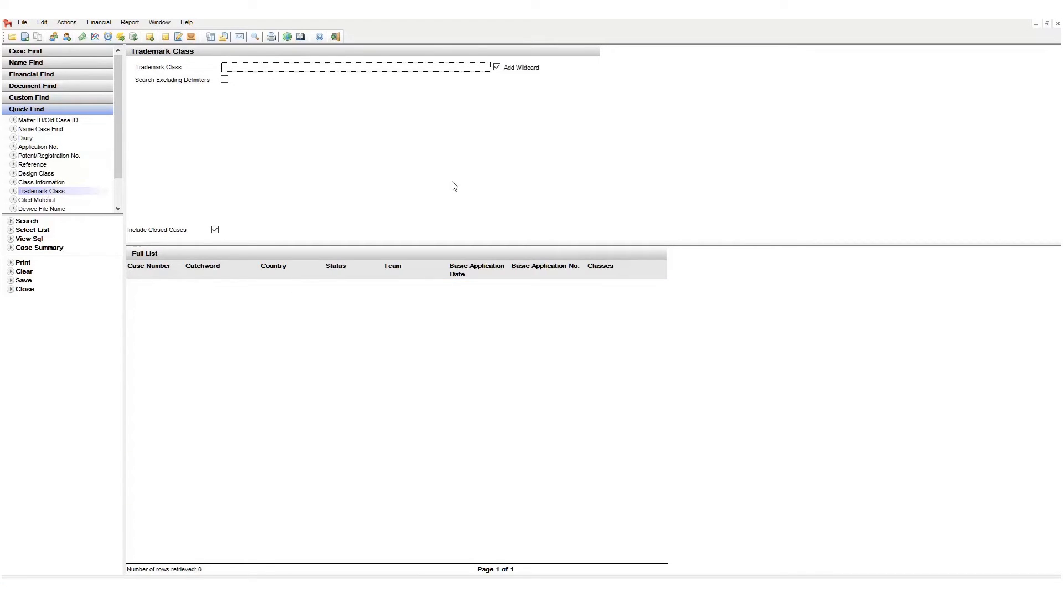
click(223, 67)
text(05)
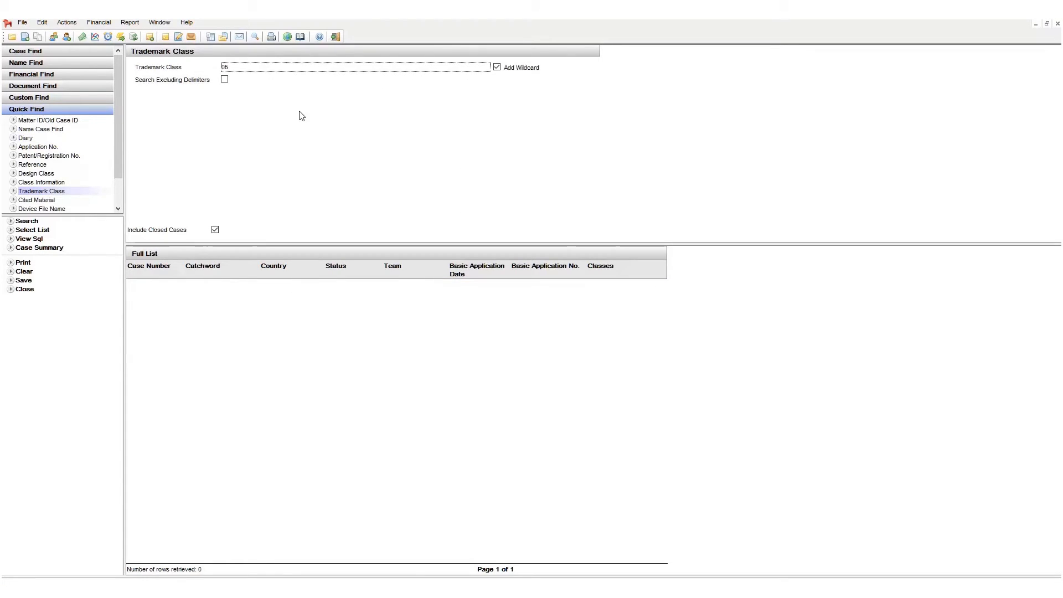
click(27, 222)
scroll(809, 332, down, 10)
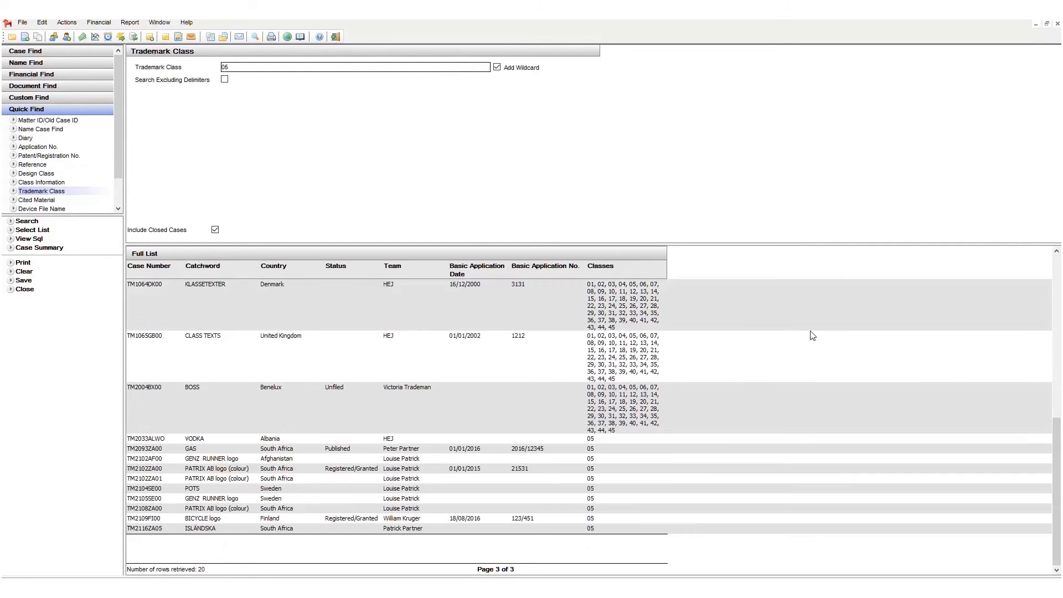
scroll(812, 335, up, 10)
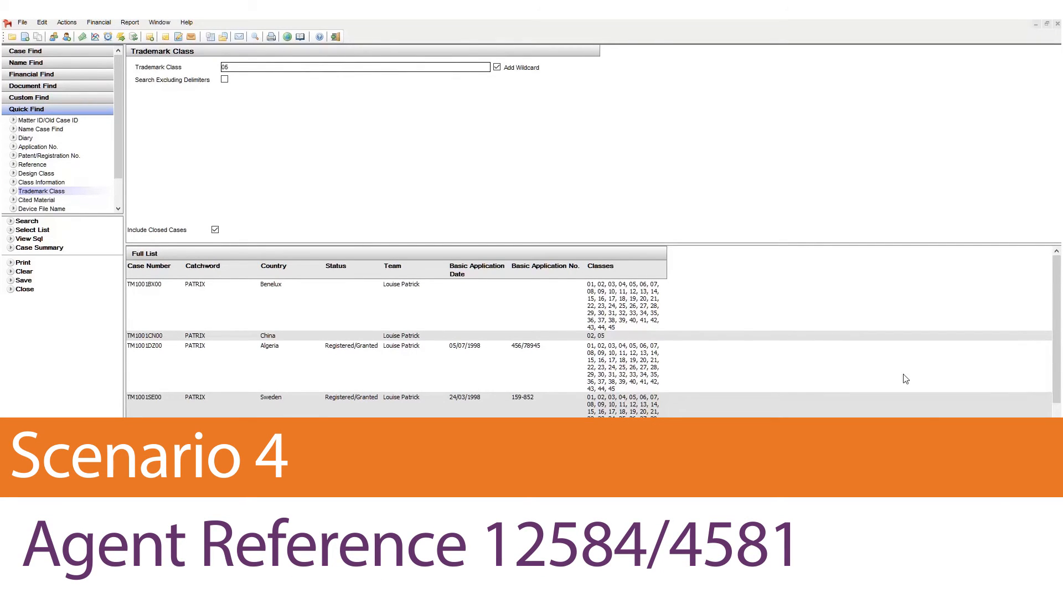
Open Reference quick find and search Agent's Ref. for 12584/4581
drag(119, 141, 118, 179)
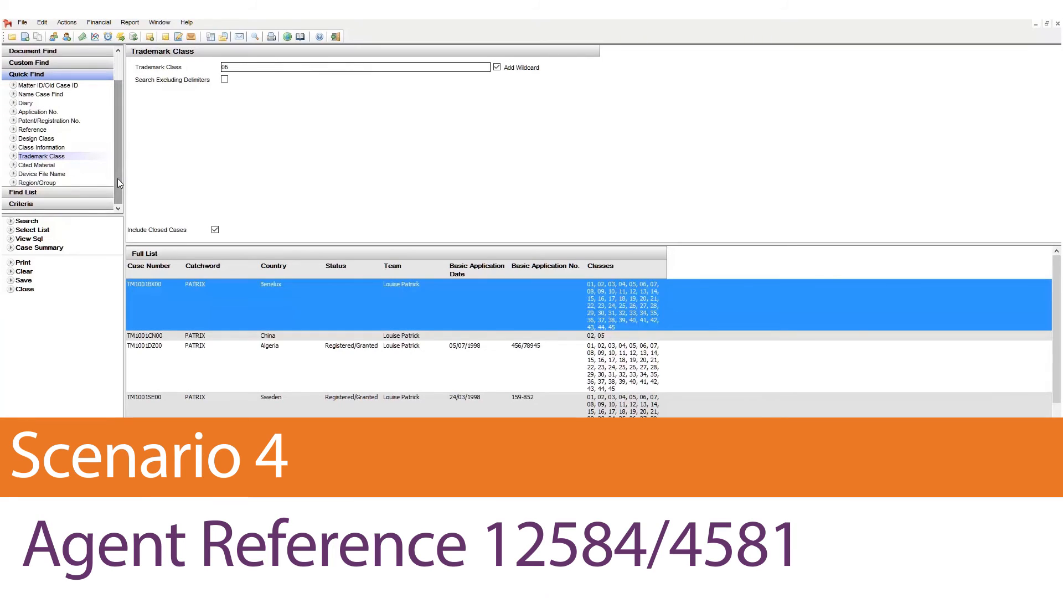
click(39, 130)
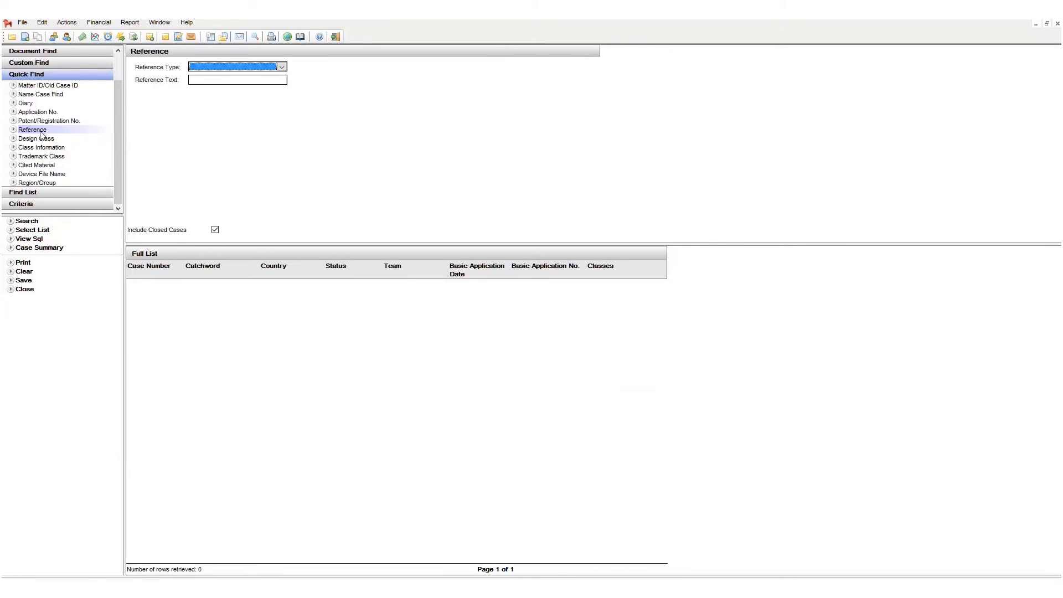
click(281, 67)
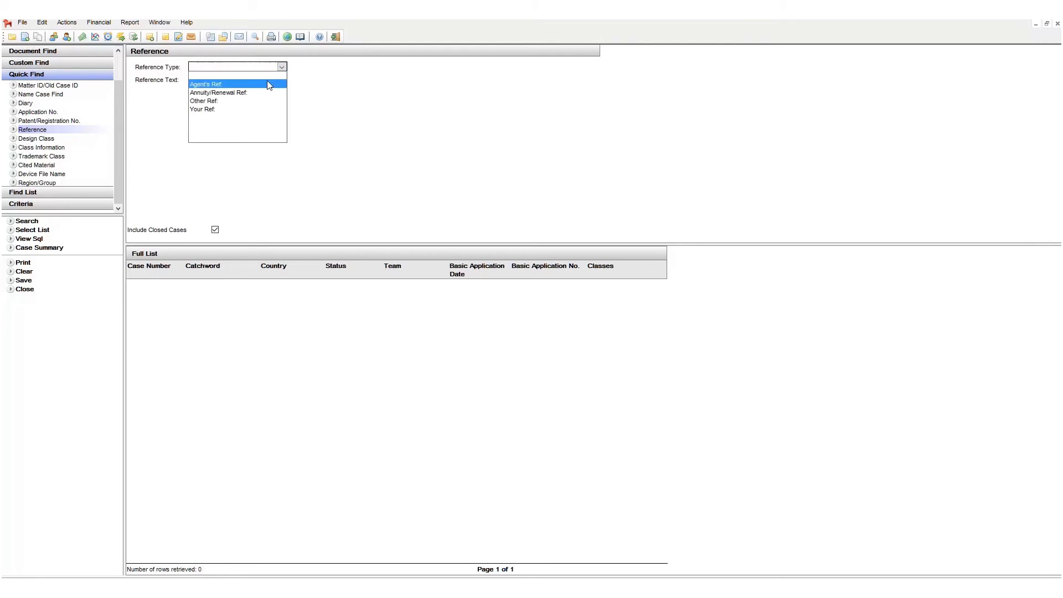
click(267, 83)
click(279, 83)
text(12584/4581)
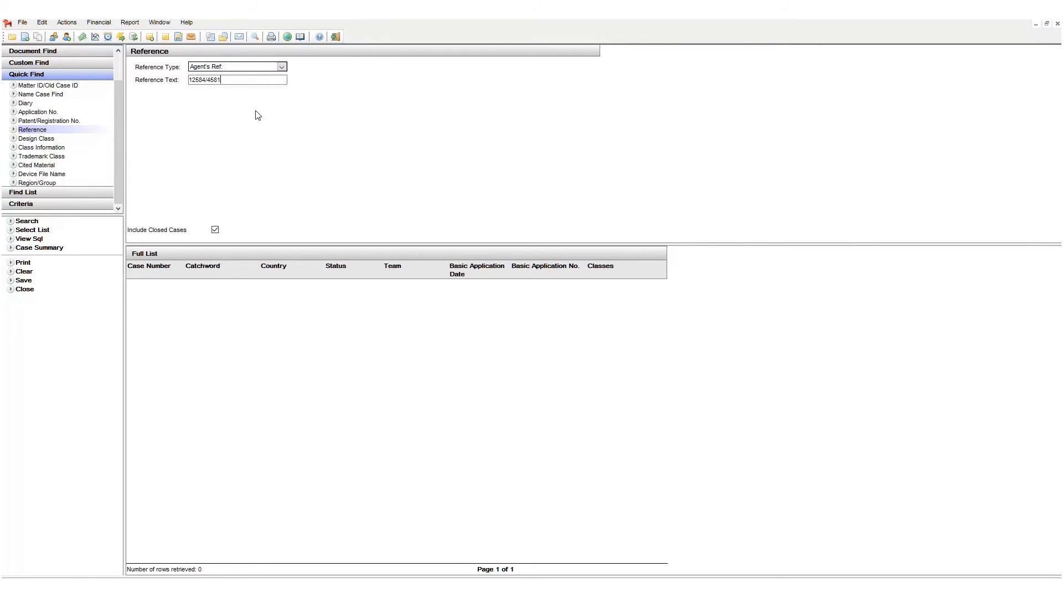
click(28, 221)
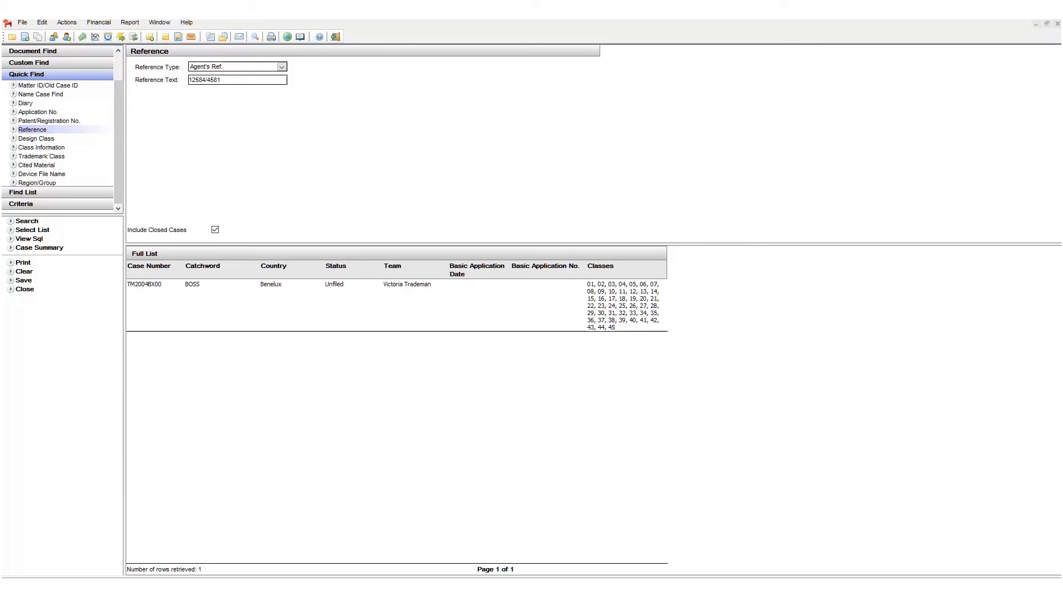
Open Name Case Find, look up names matching abc and pick ABC Company
click(53, 96)
click(248, 67)
text(abc)
click(633, 462)
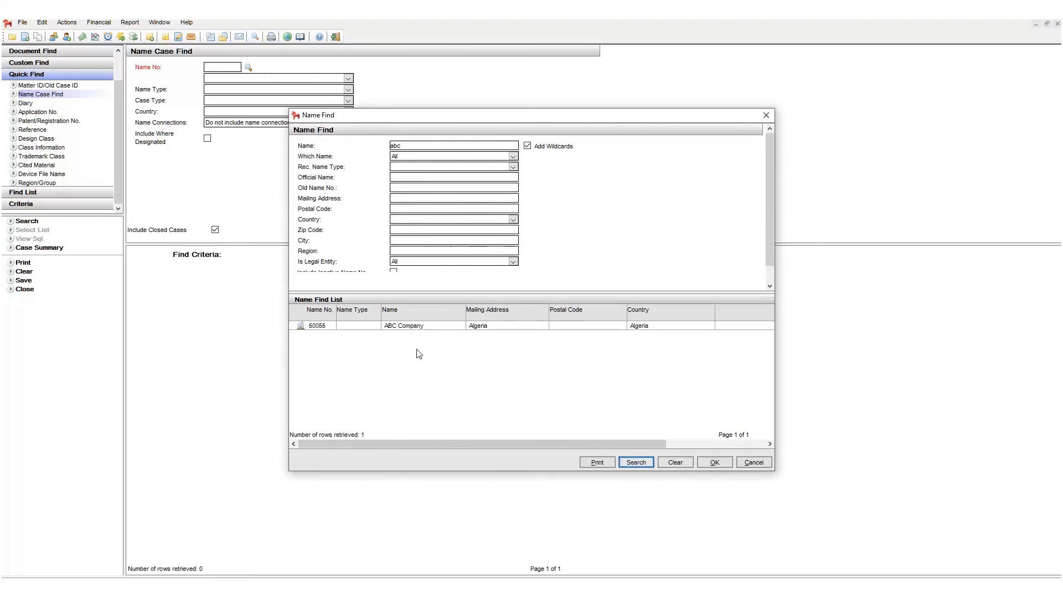
double_click(404, 325)
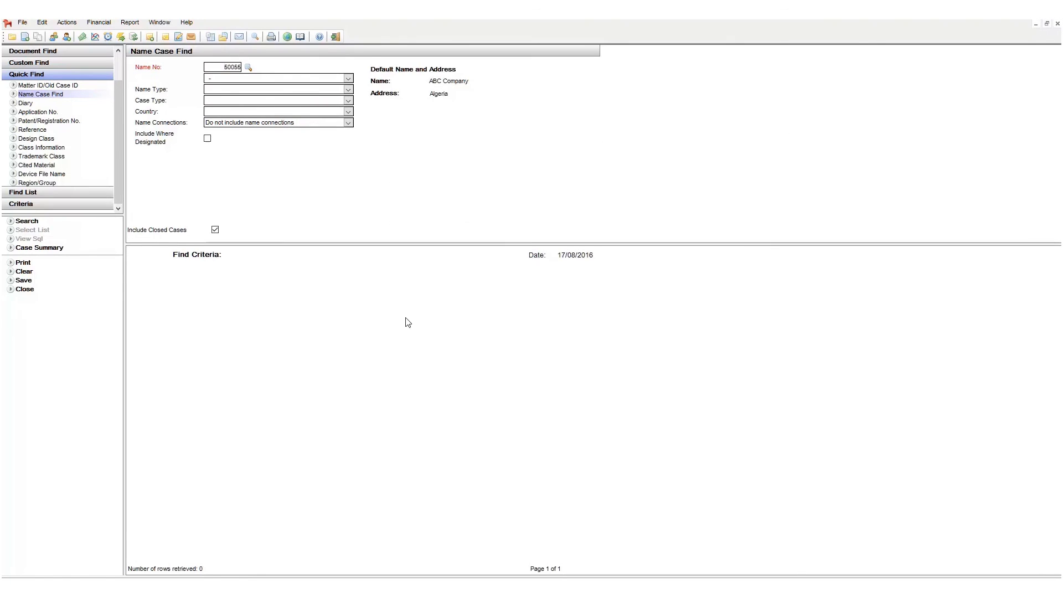
Set the case type to Trademark, search, and scroll through the results
click(348, 100)
scroll(264, 222, down, 5)
click(260, 242)
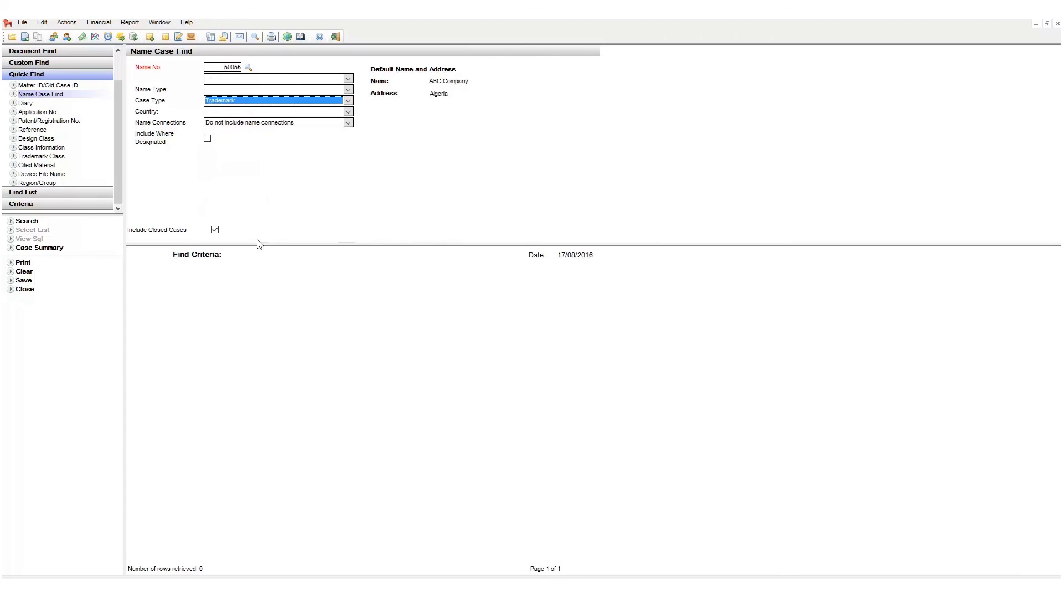
click(32, 221)
scroll(711, 387, down, 5)
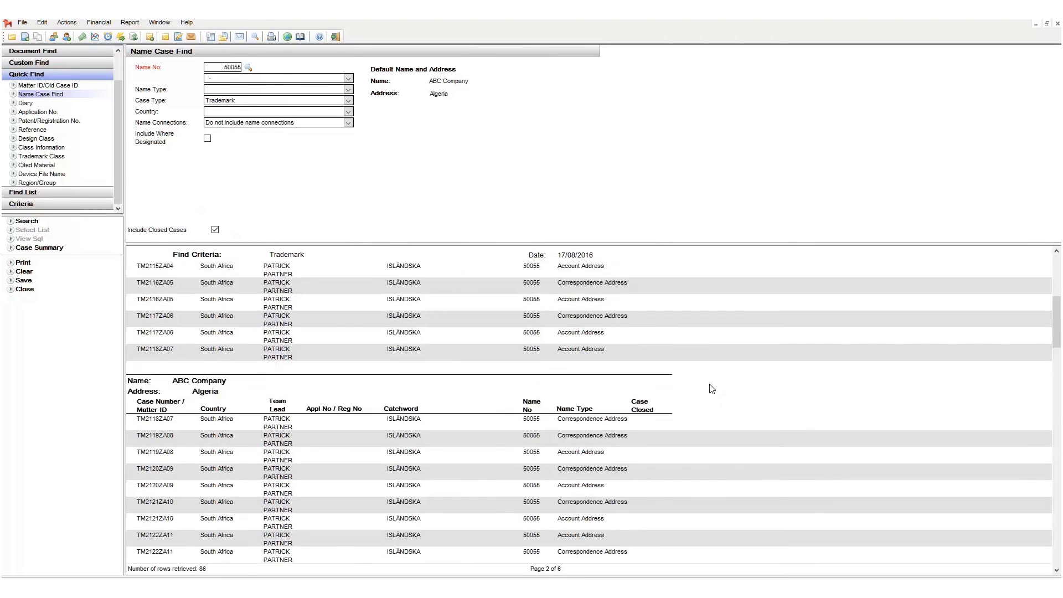
scroll(711, 389, down, 5)
scroll(711, 389, up, 6)
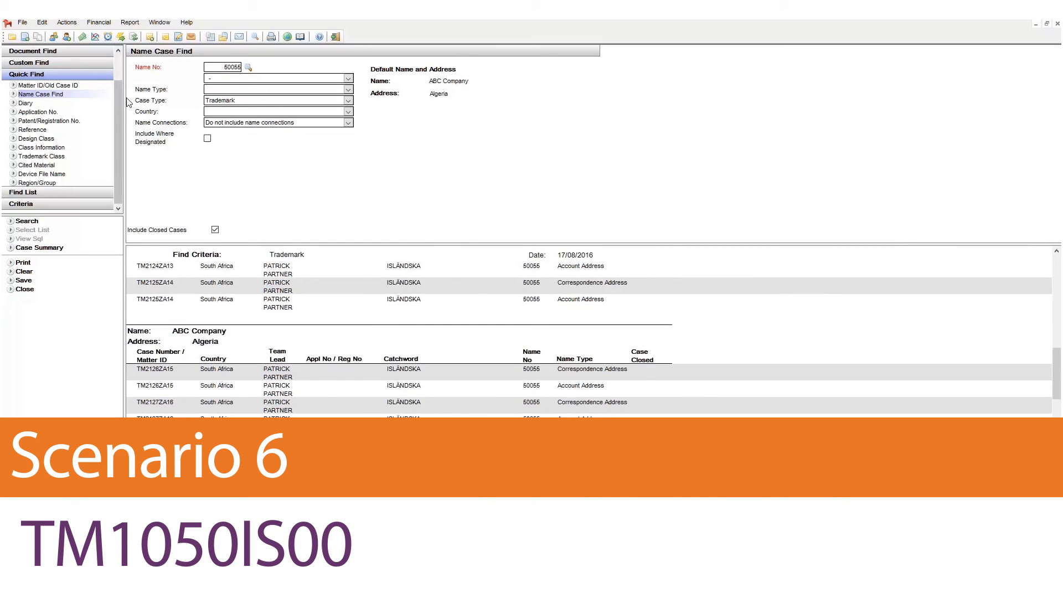
scroll(117, 98, up, 3)
In Case Find, search for family number 1050
click(68, 52)
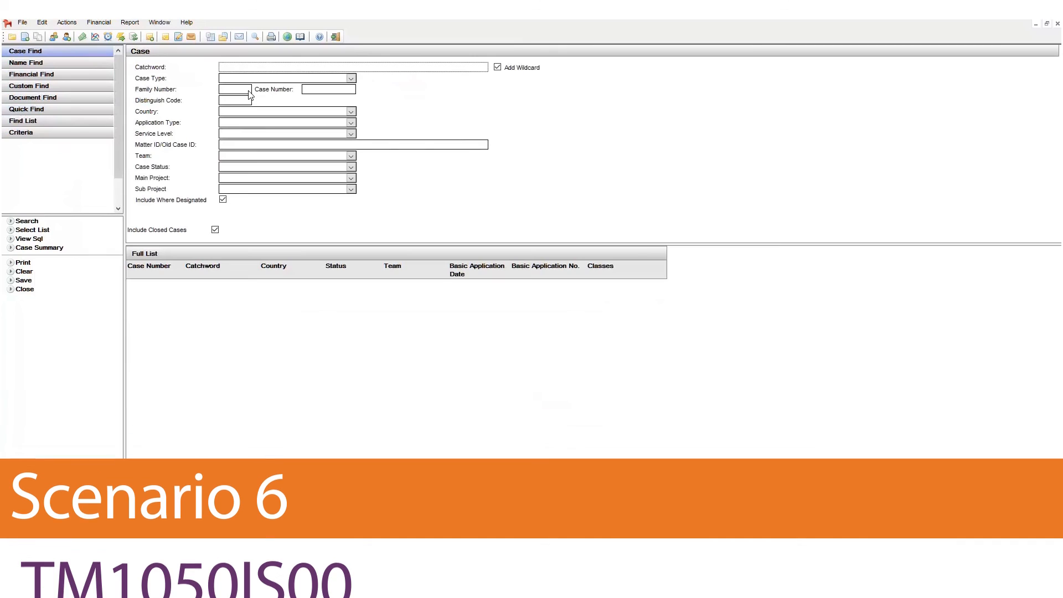
click(240, 92)
text(1050)
key(Return)
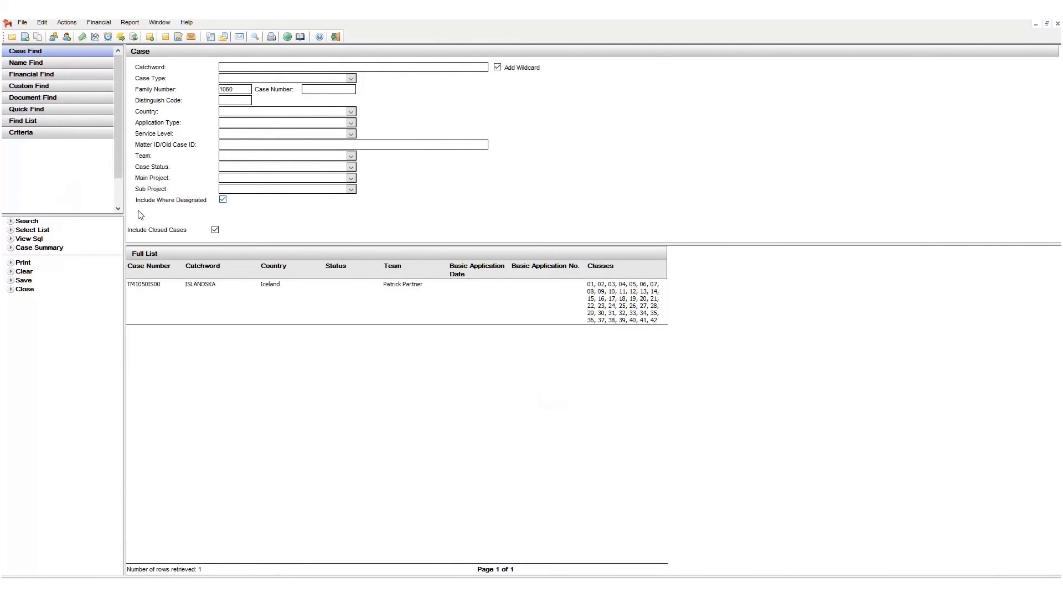